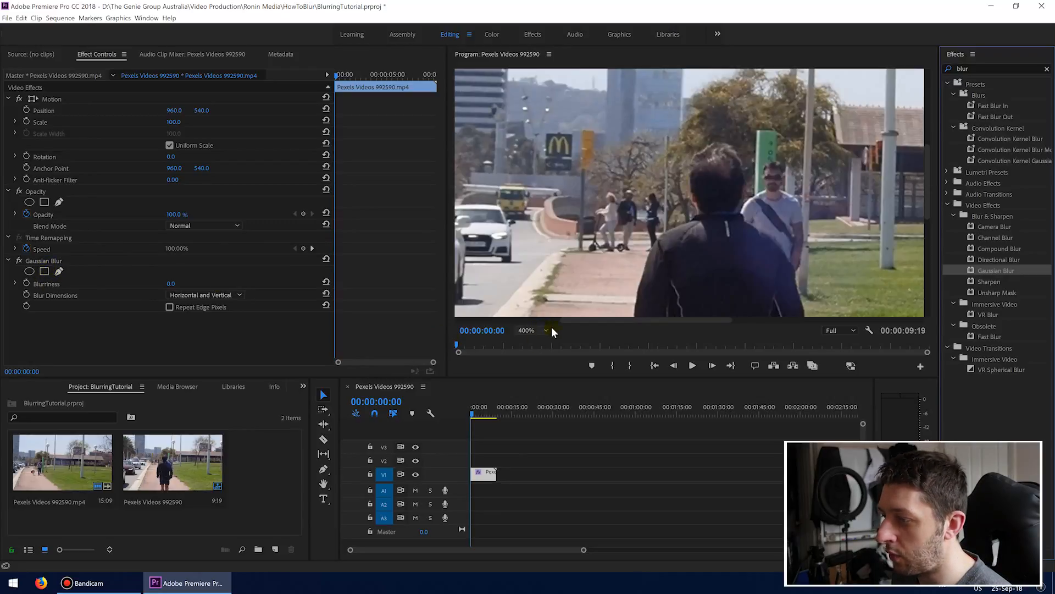
At 400% preview zoom, draw a Gaussian Blur mask around the face of the man in the white shirt.
left_click_drag(573, 321, 589, 319)
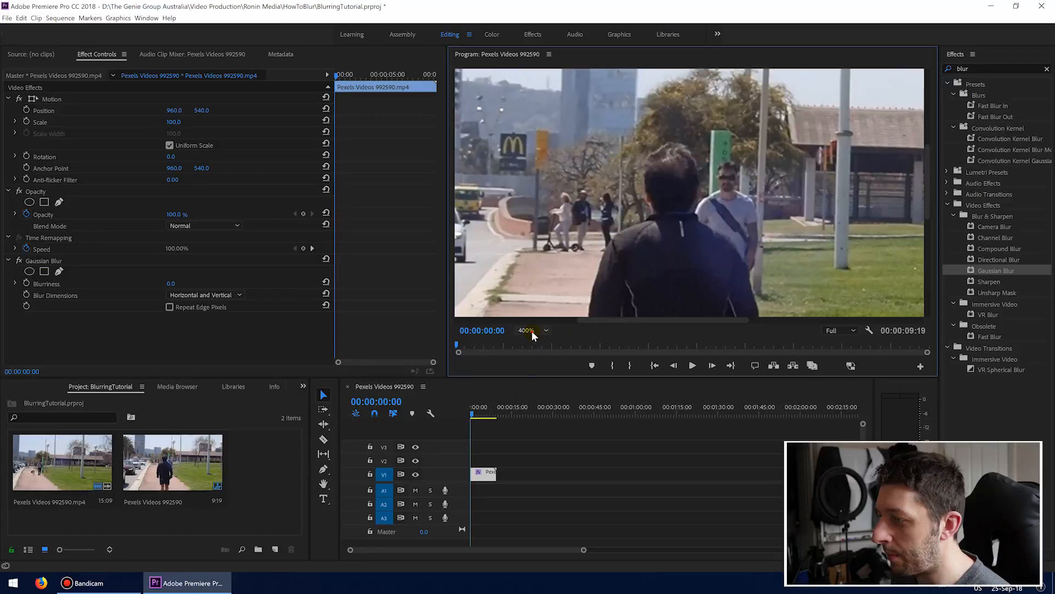
left_click(532, 331)
left_click(532, 343)
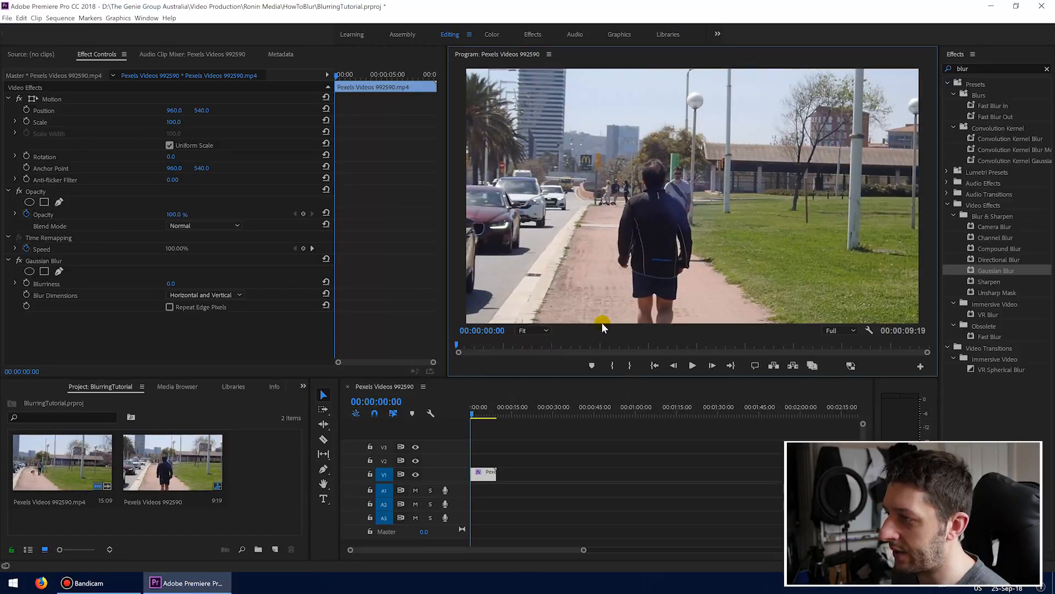
left_click(540, 332)
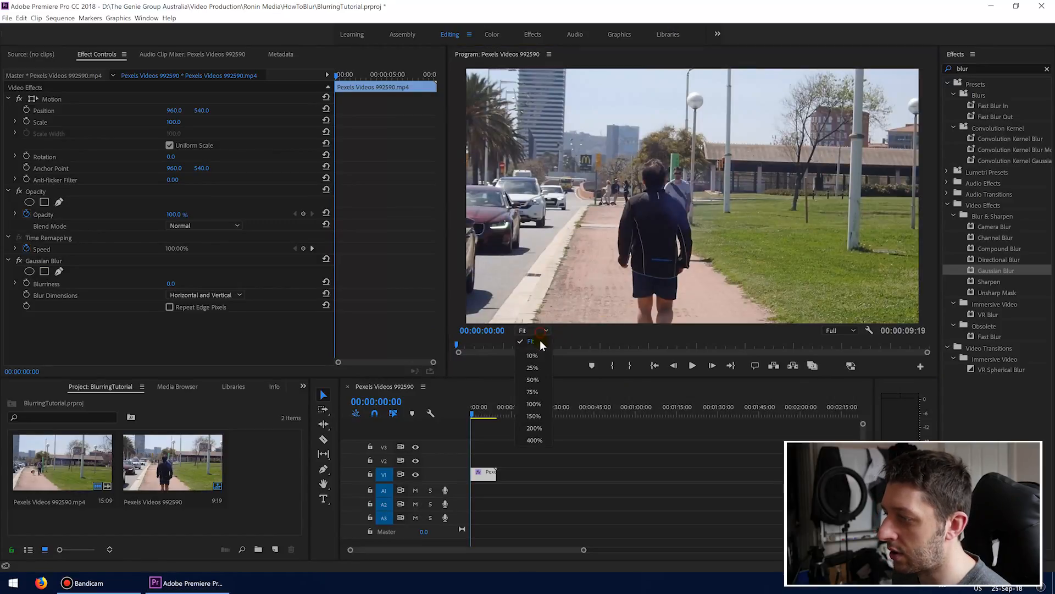
left_click(534, 440)
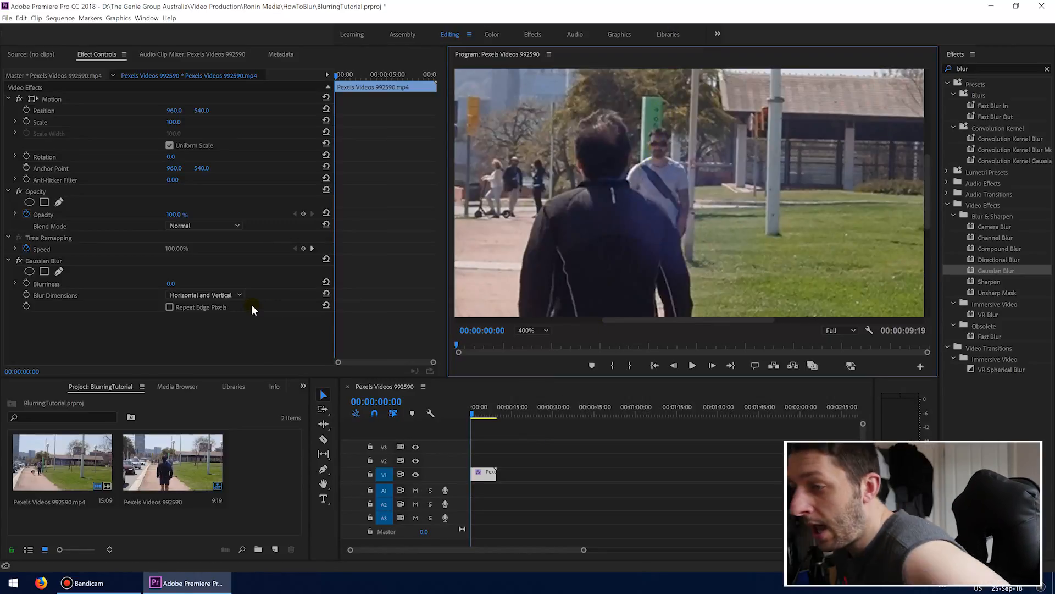
left_click(29, 272)
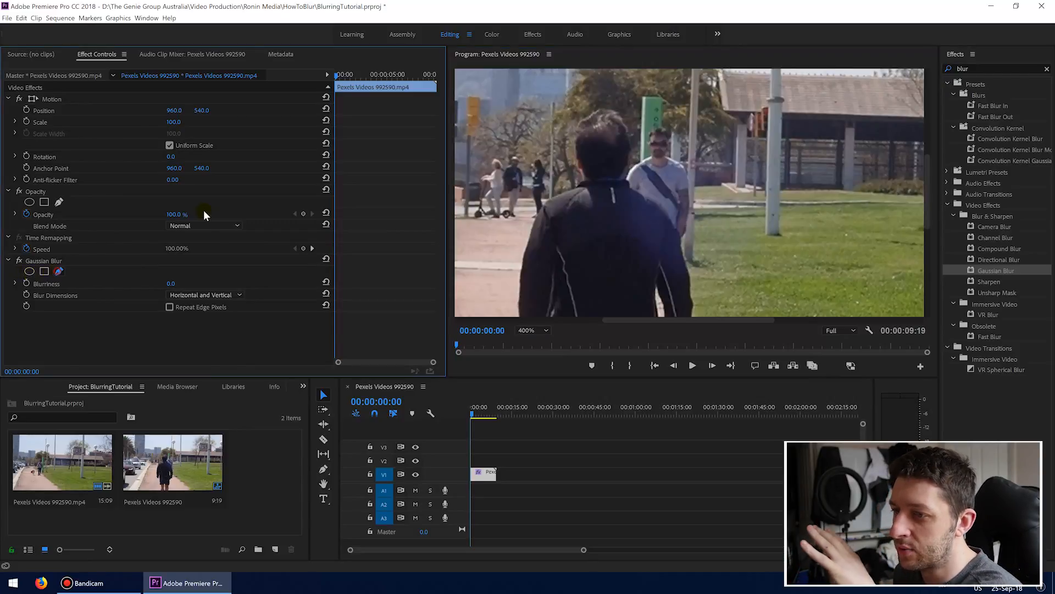
left_click(662, 137)
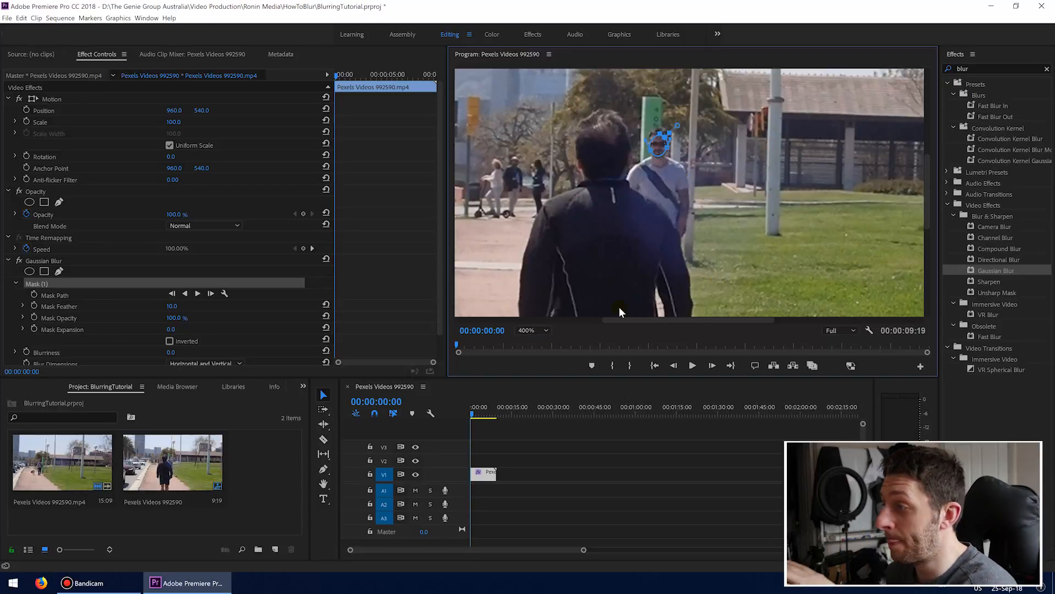
Set the Gaussian Blur's Blurriness to 11.
scroll(84, 337, "down", 1)
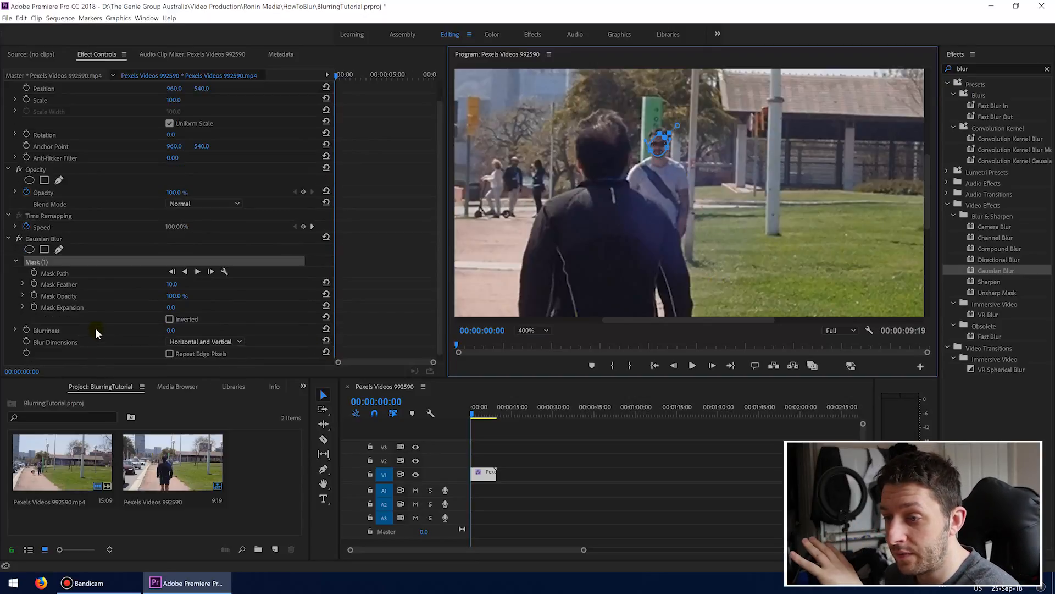
left_click(125, 333)
left_click(171, 329)
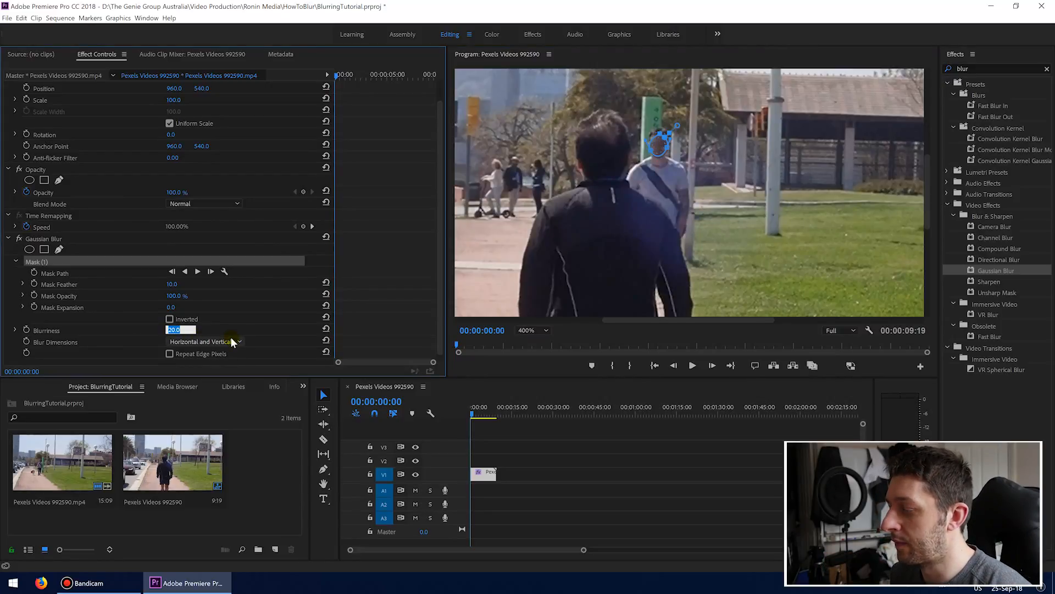
key("Return")
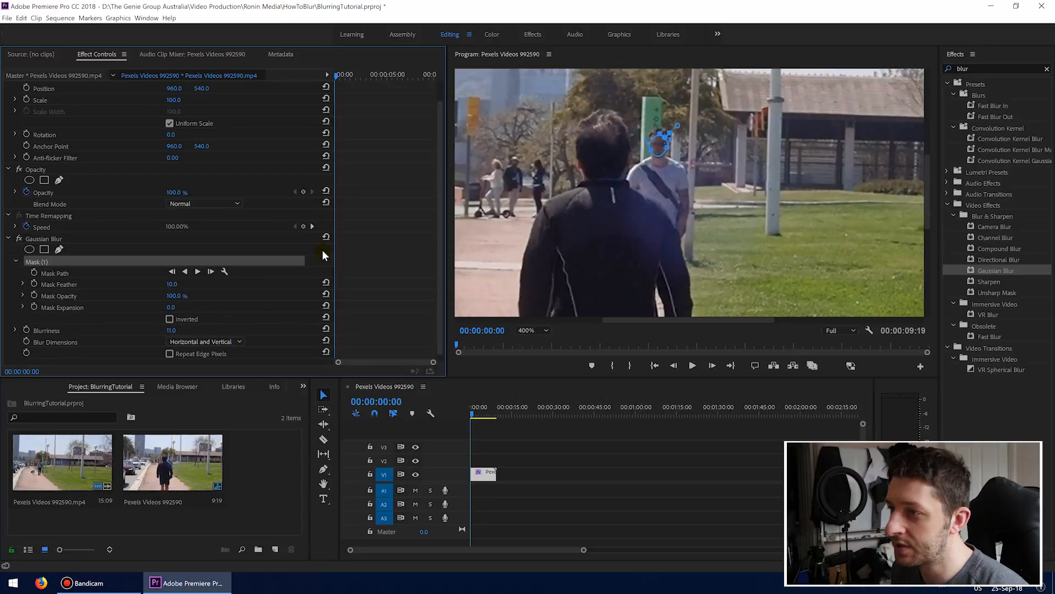
Play the clip to check the masked blur against the man's movement, and return to the first frame.
left_click(693, 366)
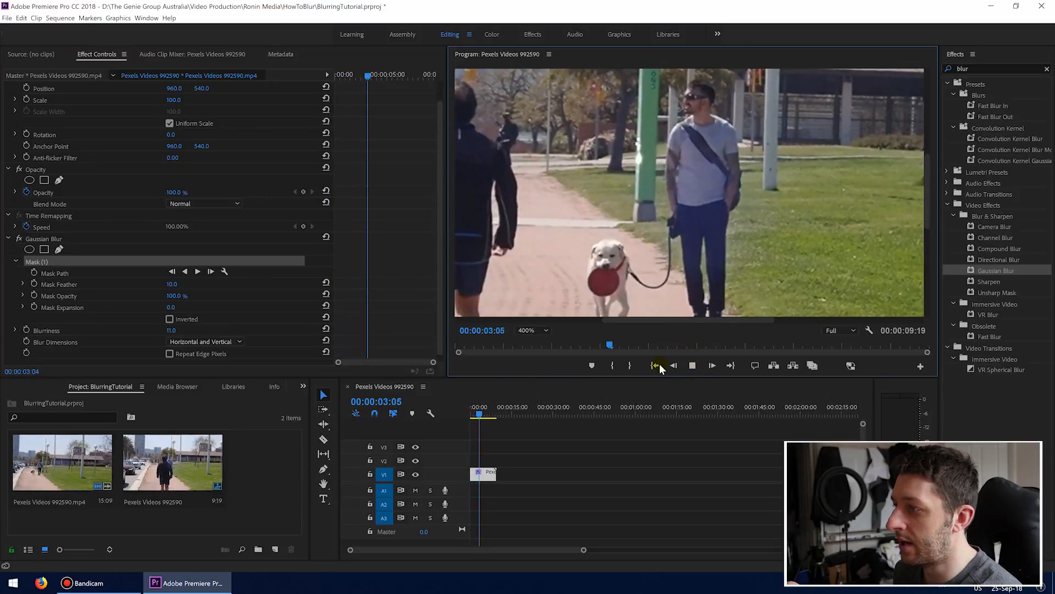
left_click(691, 366)
left_click(468, 411)
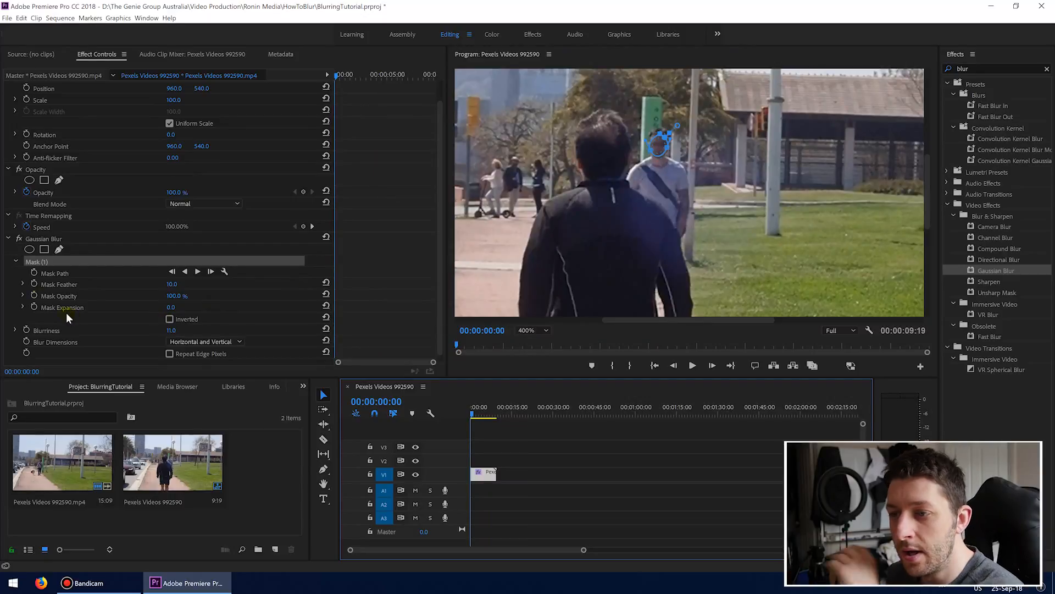
Turn on keyframing for the blur mask's Mask Path and Mask Opacity at the clip's first frame.
left_click(34, 274)
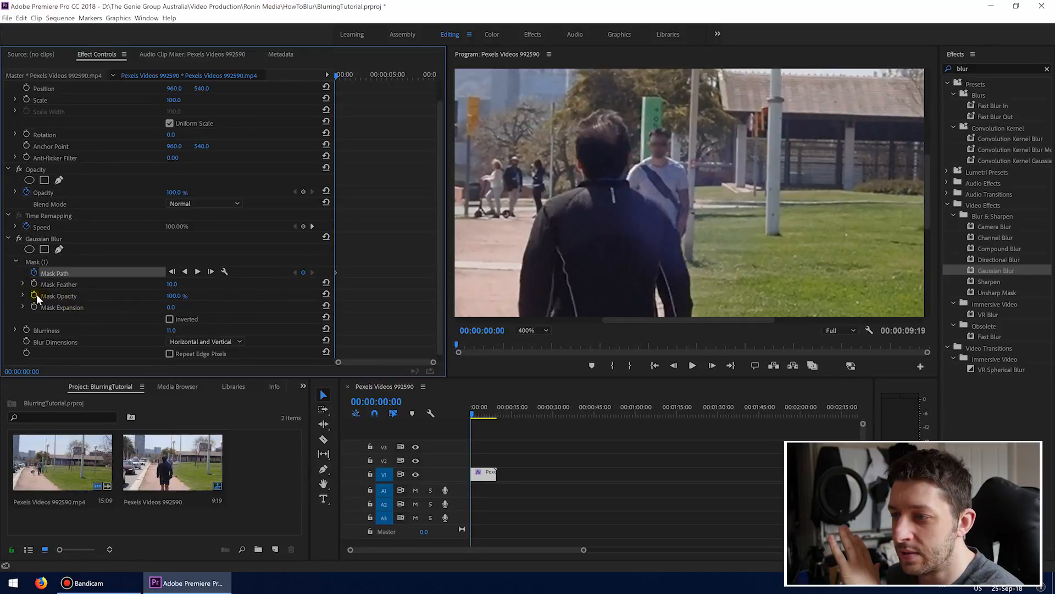
left_click(35, 295)
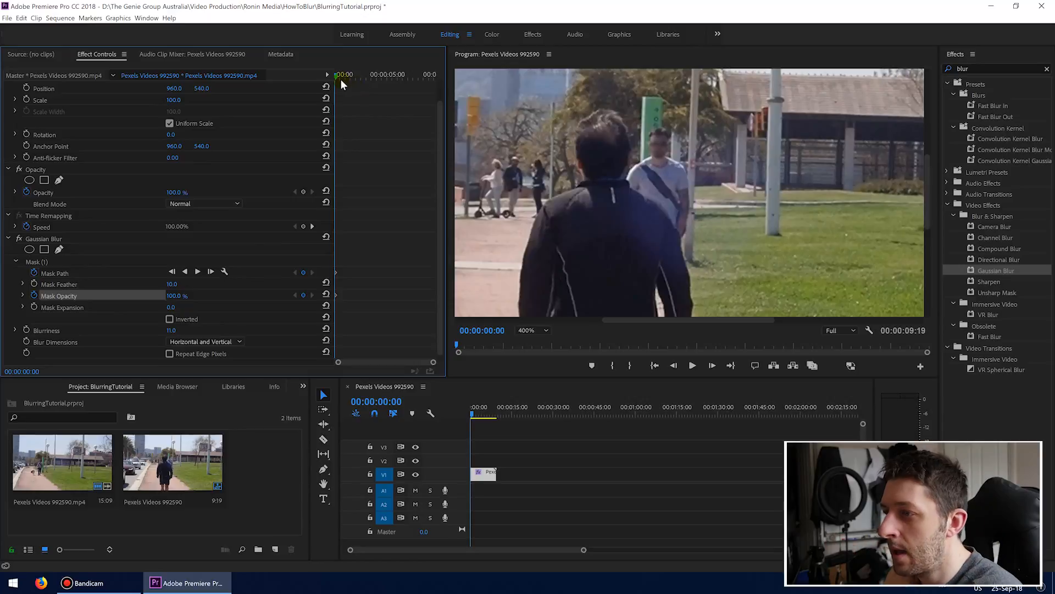
key("Right")
key("Right")
key("Left")
key("Left")
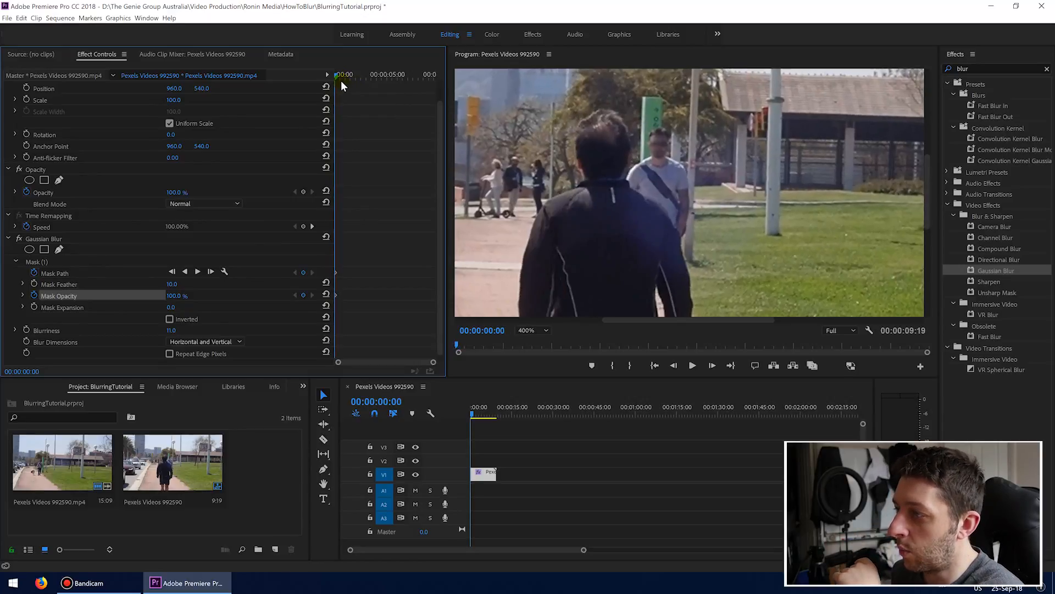
Keyframe the Mask Path at 00:00:00:14 by moving the mask back over the face of the man in the white shirt.
left_click(62, 273)
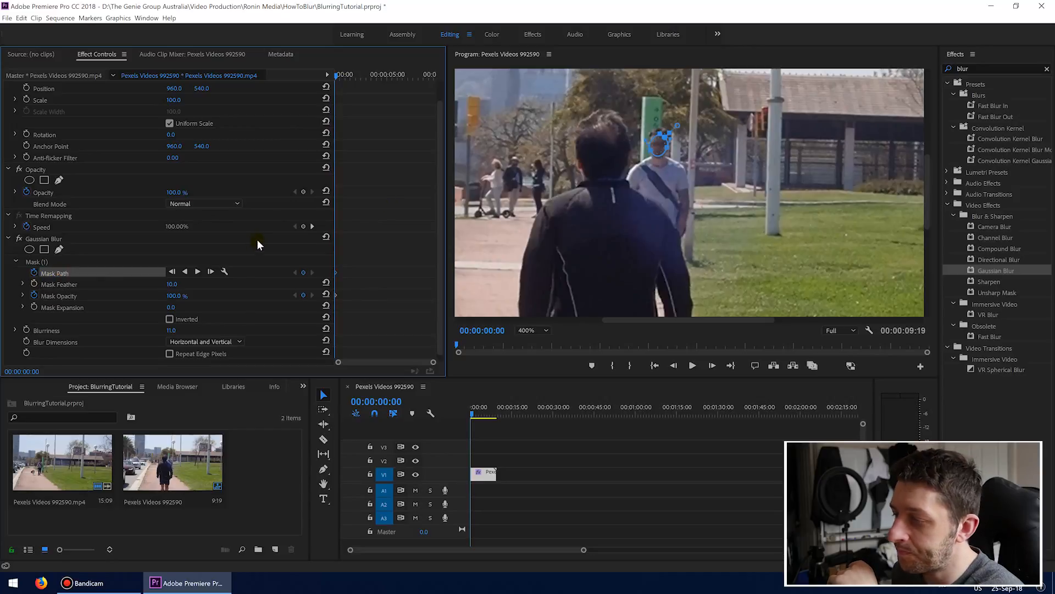
key("Right")
key("Right")
key("Right")
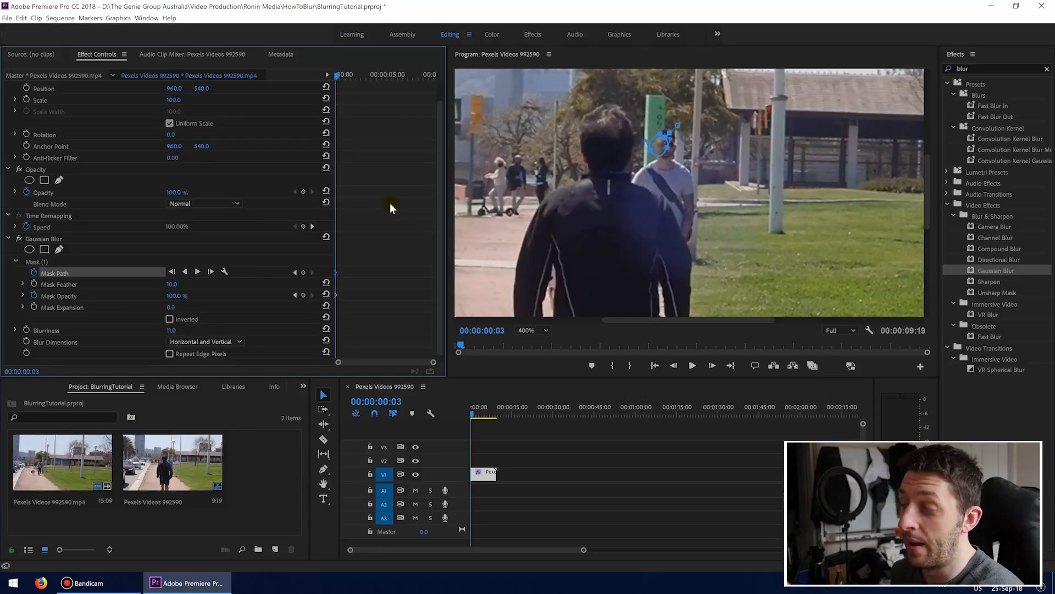
key("Left")
key("Left")
key("Left")
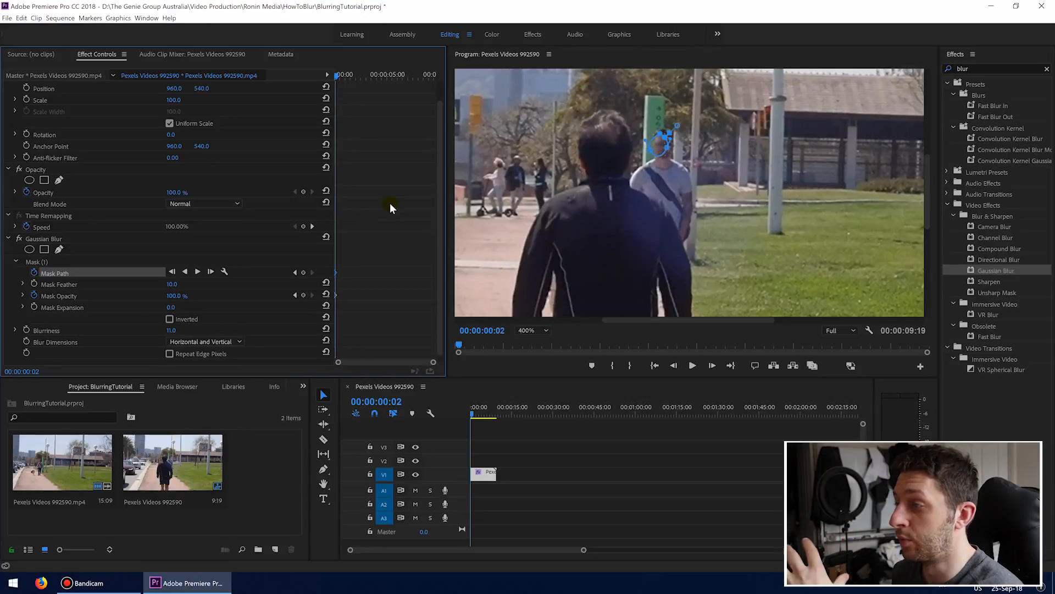
key("Right")
key("Right")
key("Right")
key("Right")
key("Right")
key("Right")
key("Right")
key("Right")
key("Right")
key("Right")
key("Right")
key("Right")
key("Right")
key("Right")
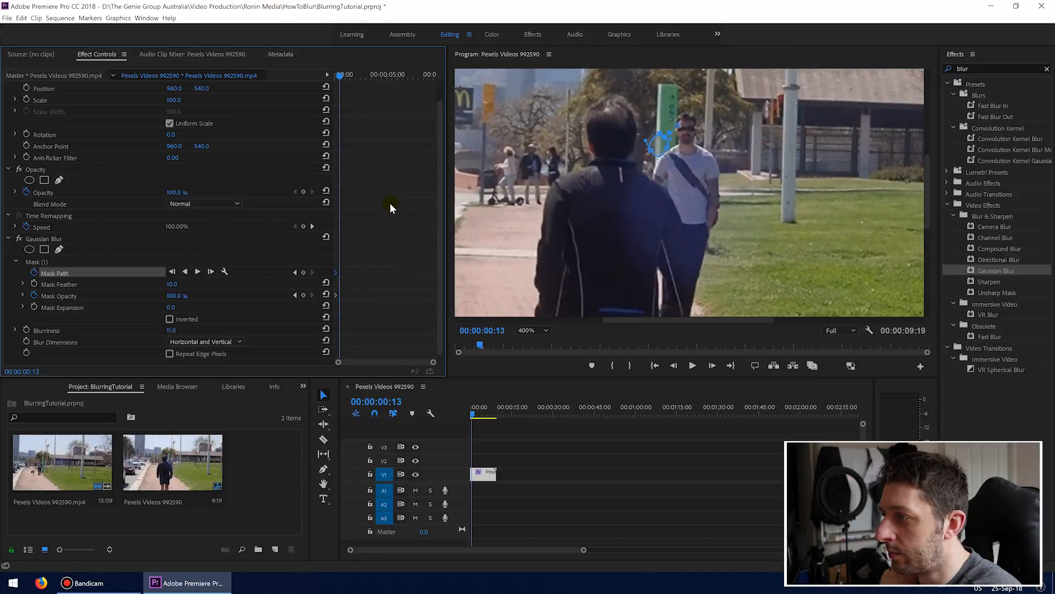
left_click_drag(670, 155, 688, 130)
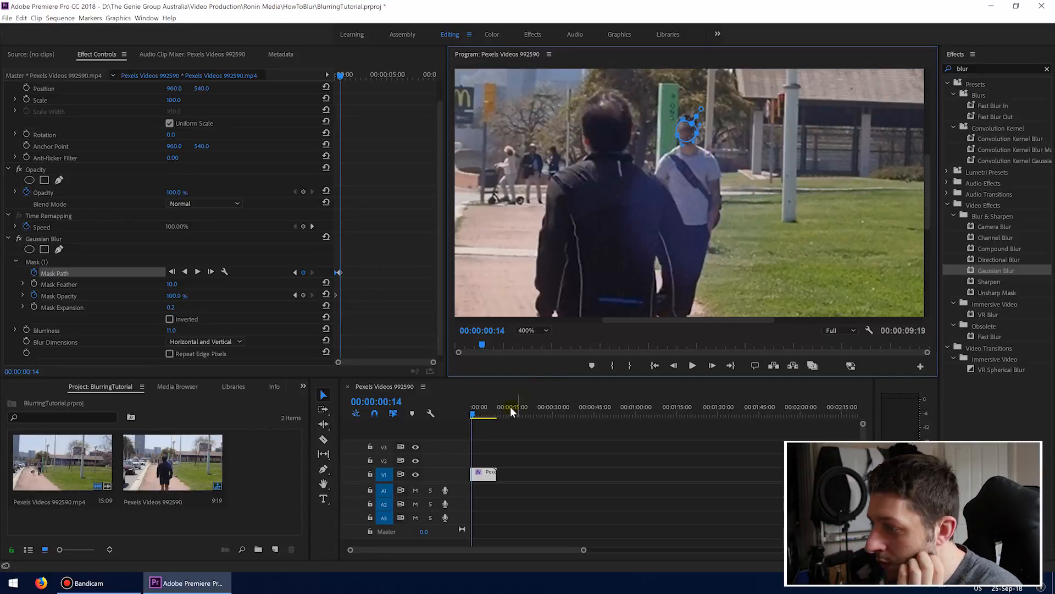
Review the mask motion from the first frame and realign the mask with the man's face at 00:00:00:04.
left_click_drag(474, 416, 472, 417)
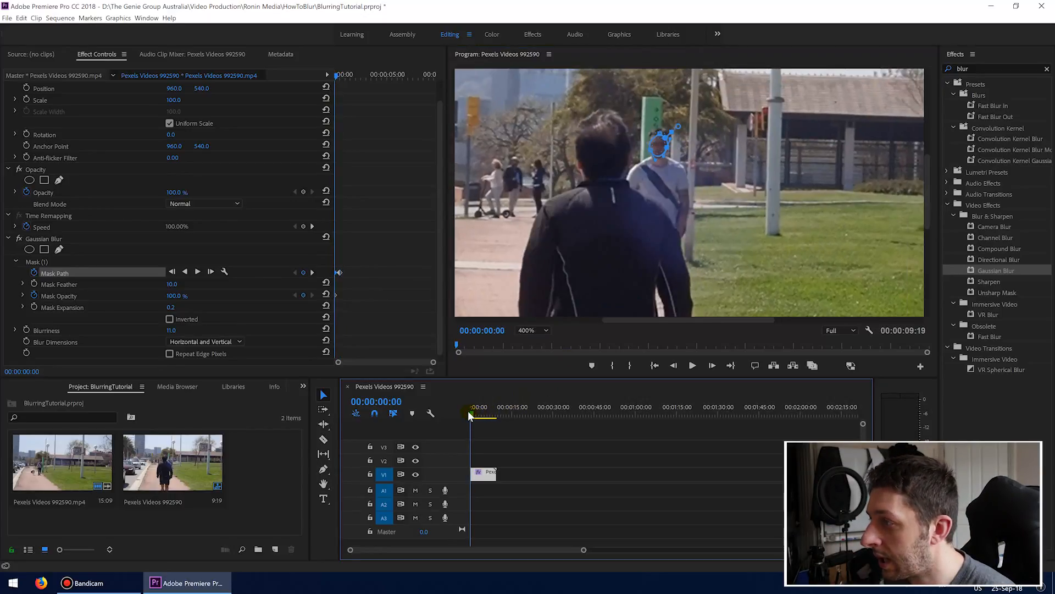
key("Right")
key("Right")
key("Right")
key("Right")
key("Right")
key("Right")
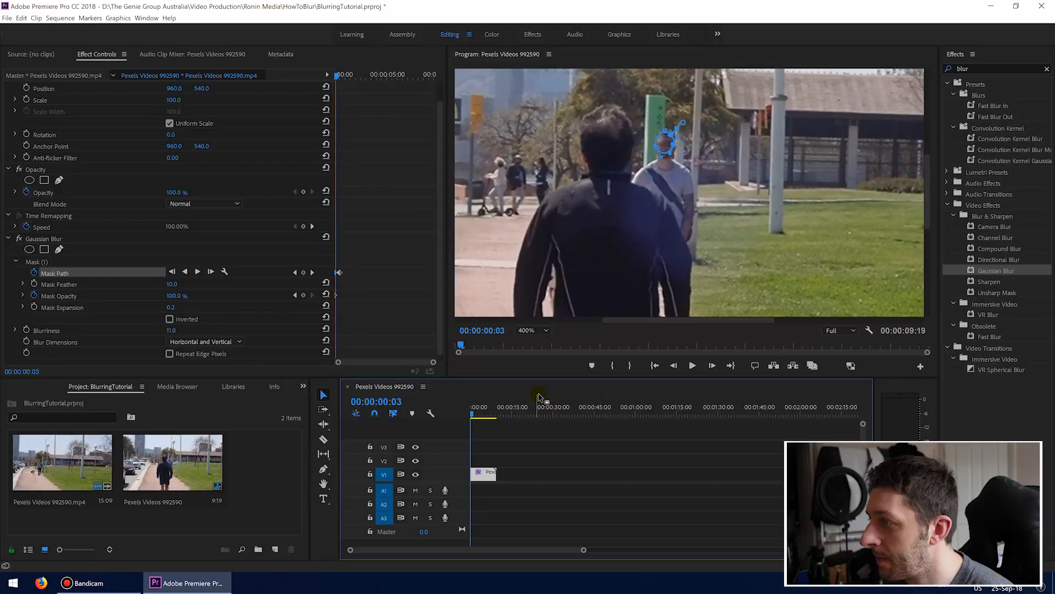
key("Left")
key("Left")
key("Left")
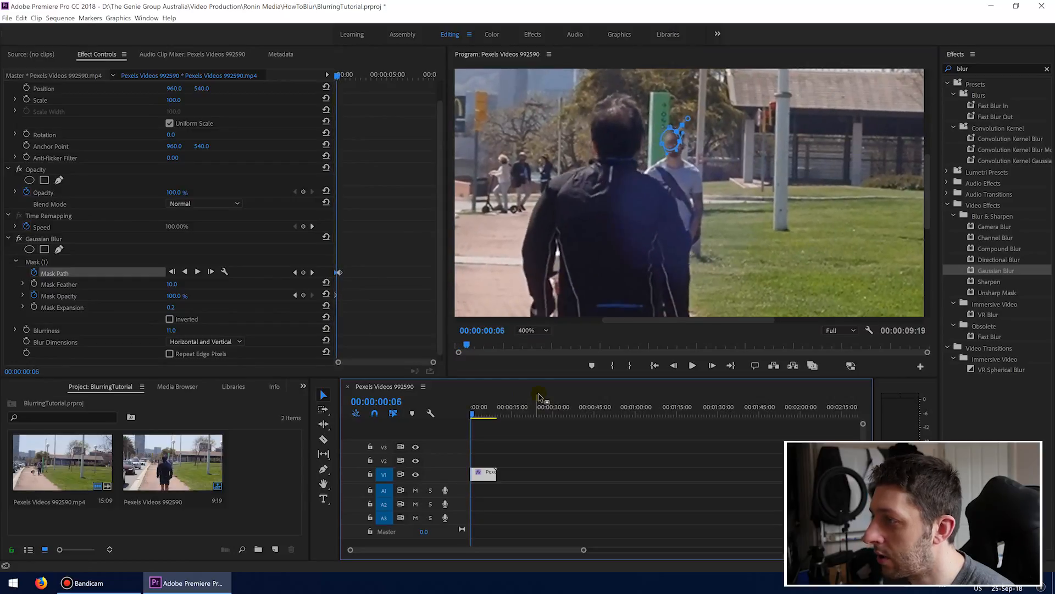
key("Right")
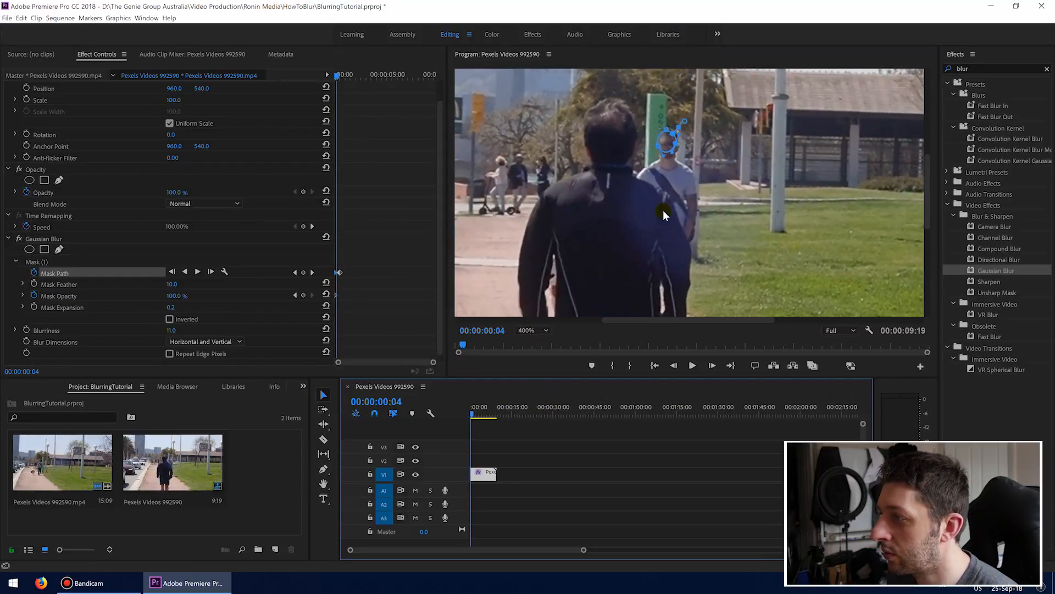
left_click_drag(666, 144, 669, 144)
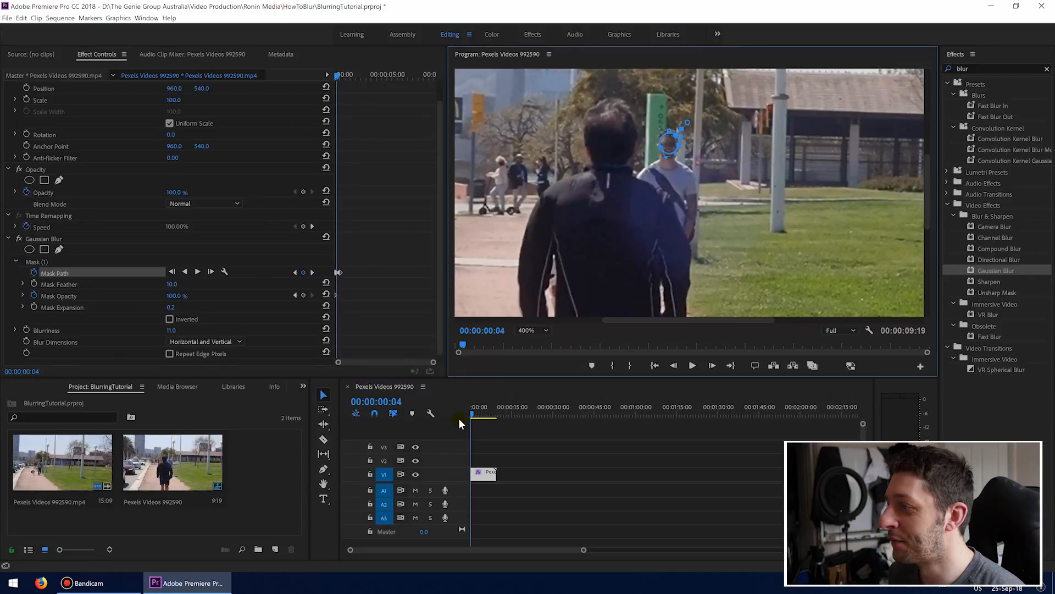
Reselect the clip's Mask Path and nudge the mask onto the man's face at 00:00:00:10.
left_click(485, 424)
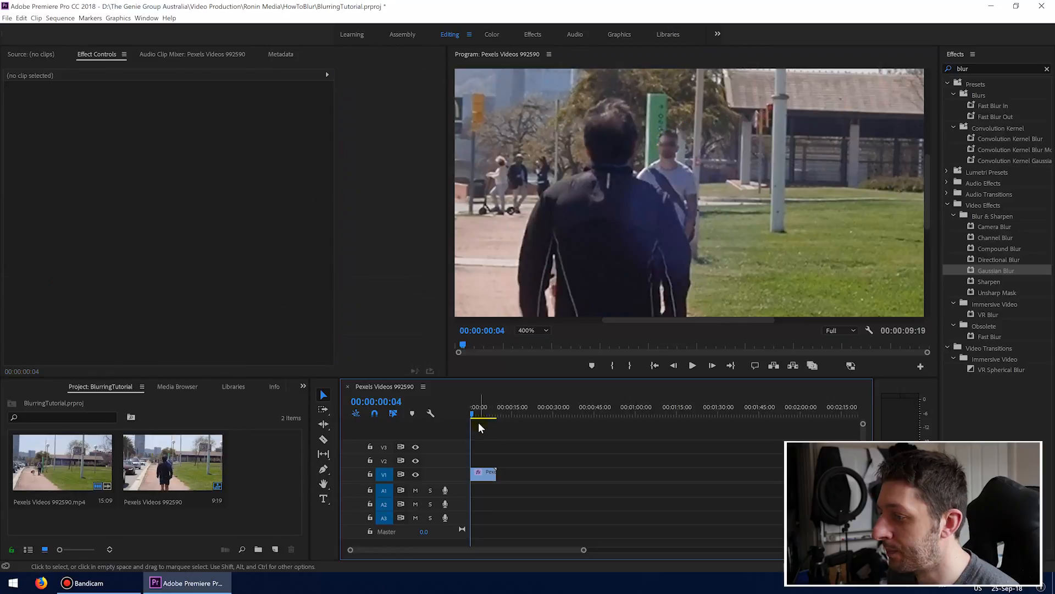
left_click(250, 226)
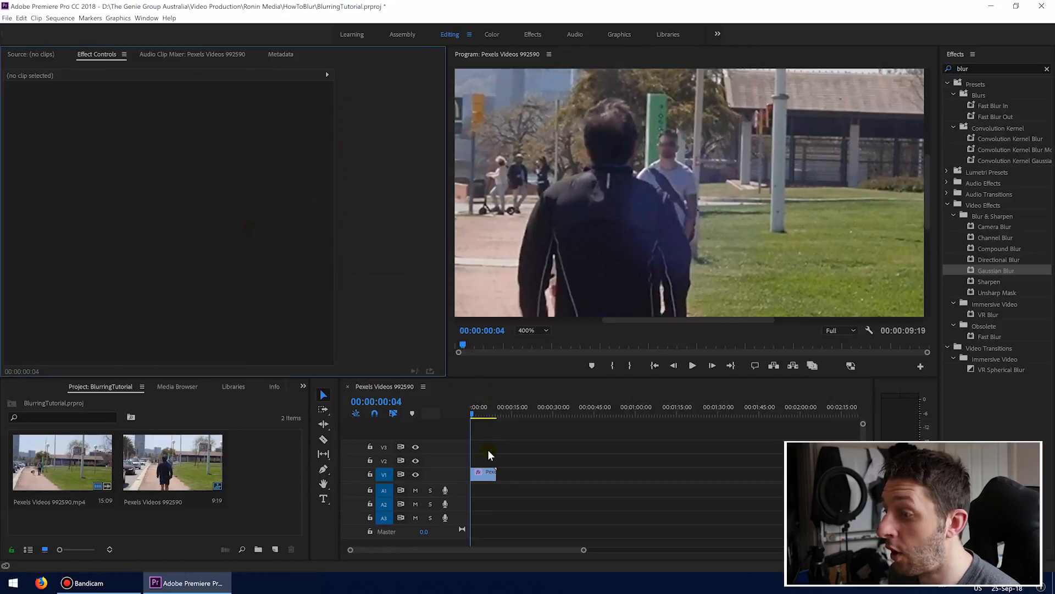
left_click(487, 470)
key("Right")
key("Right")
key("Right")
key("Right")
key("Right")
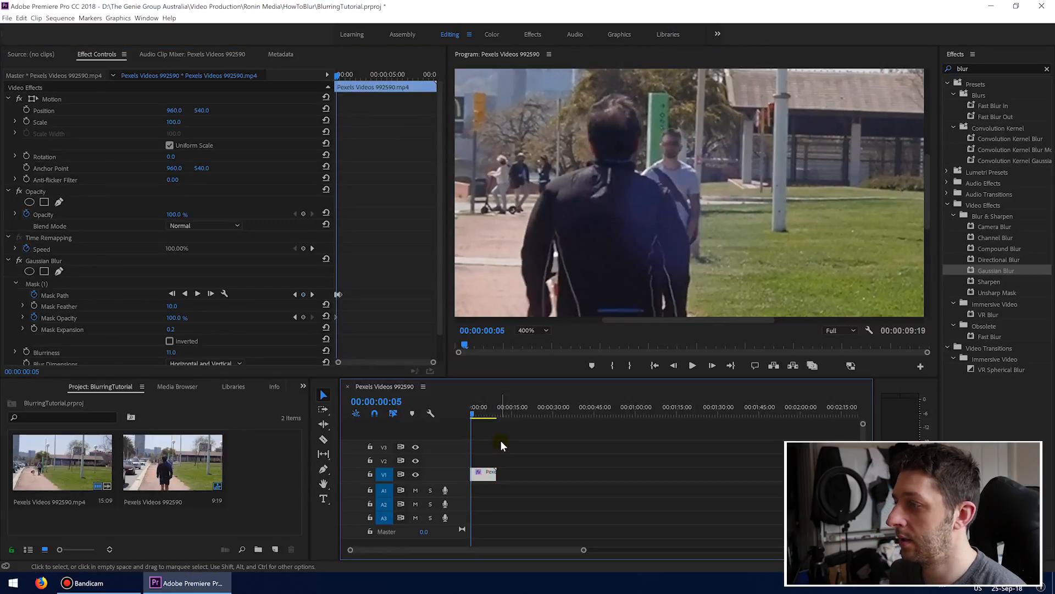
key("Right")
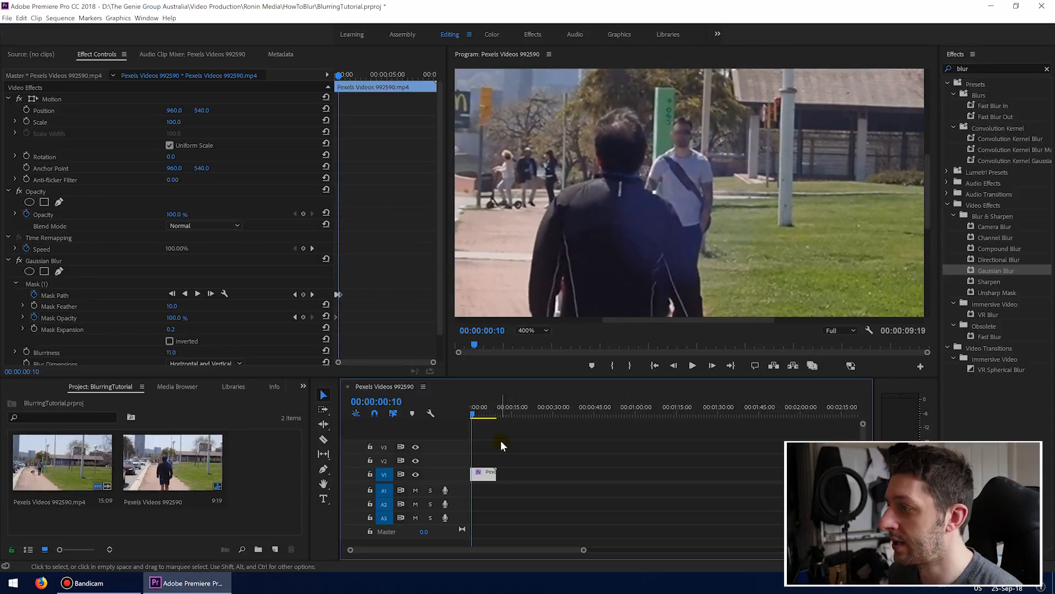
left_click(55, 297)
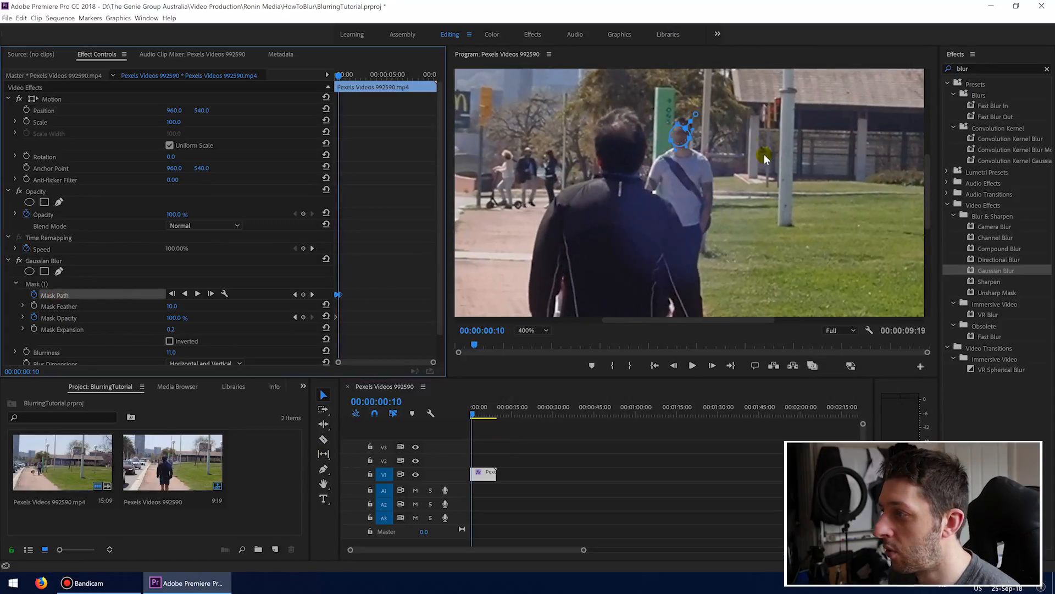
left_click(683, 142)
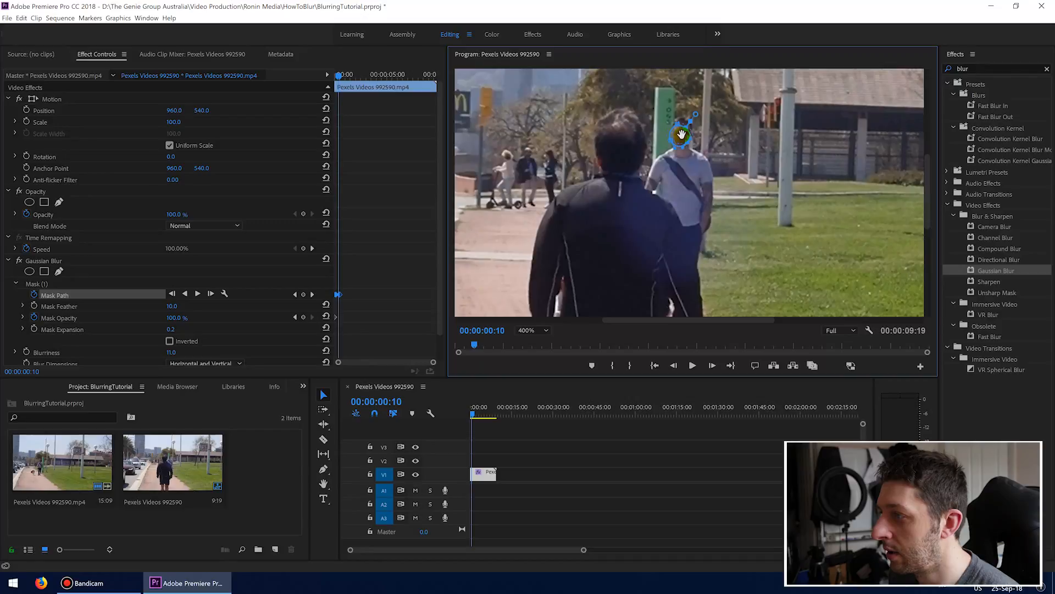
left_click_drag(682, 134, 684, 132)
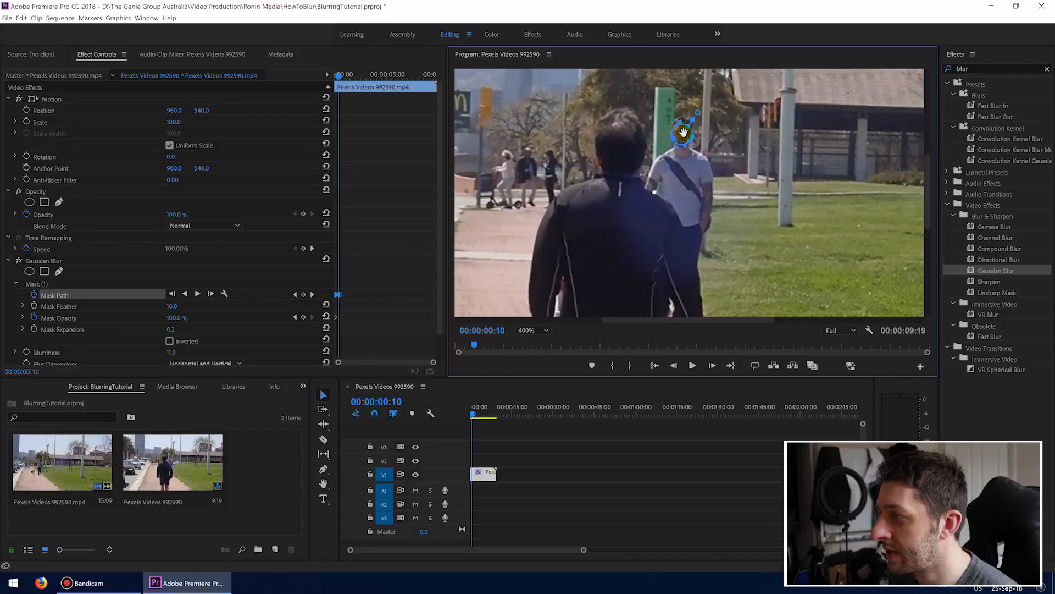
Advance through the clip and reposition the mask over the man's face up to 00:00:00:21.
left_click(711, 365)
left_click(712, 365)
left_click(711, 366)
left_click(712, 366)
left_click(711, 365)
left_click(711, 365)
left_click_drag(686, 130, 690, 131)
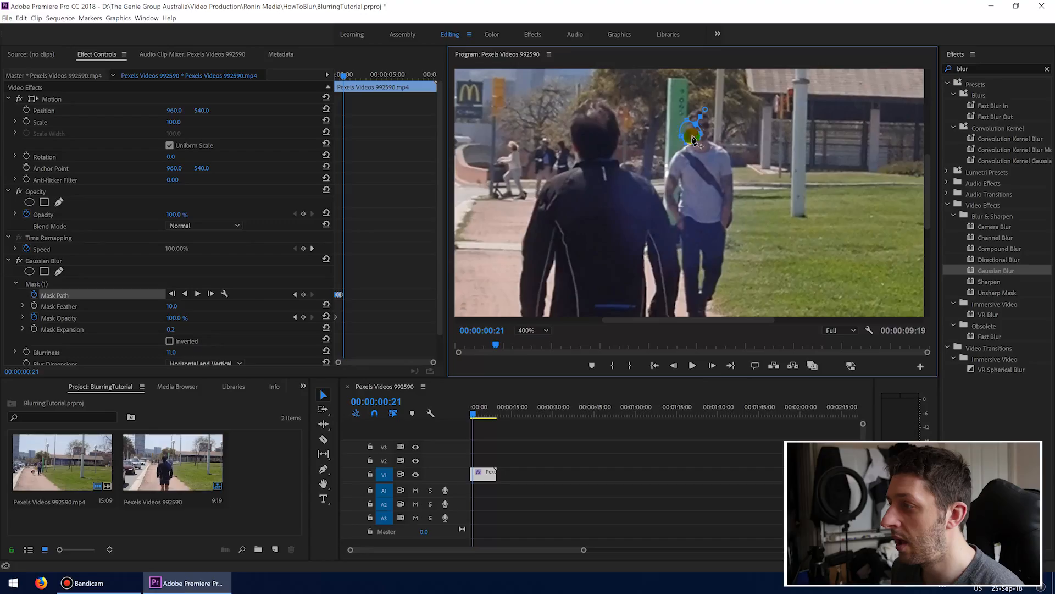
left_click_drag(694, 129, 703, 125)
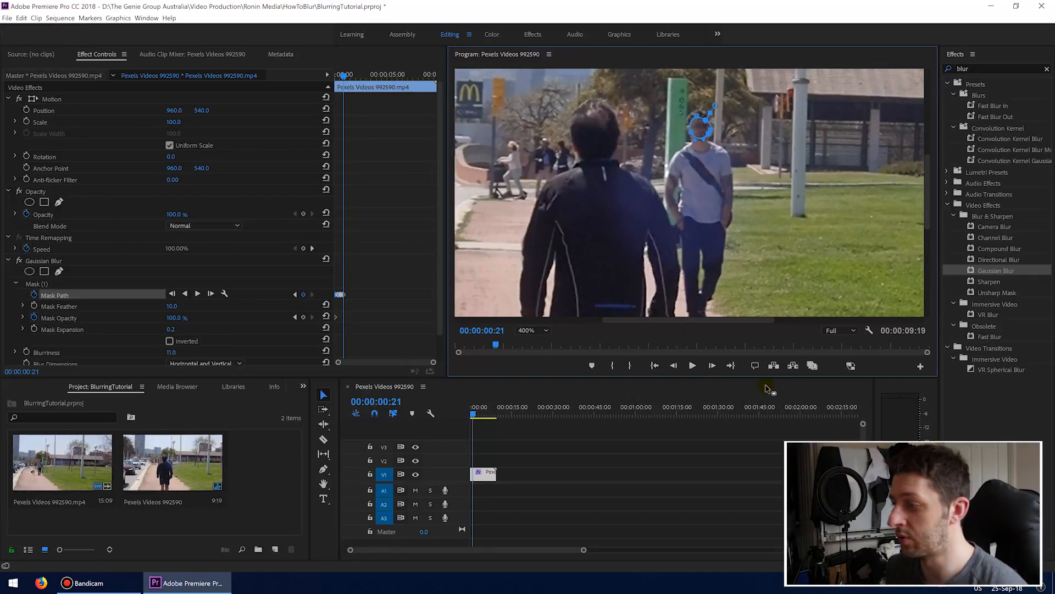
Move the mask over the man's face at 00:00:01:00 to keyframe its path.
left_click(712, 366)
left_click(712, 366)
left_click(713, 366)
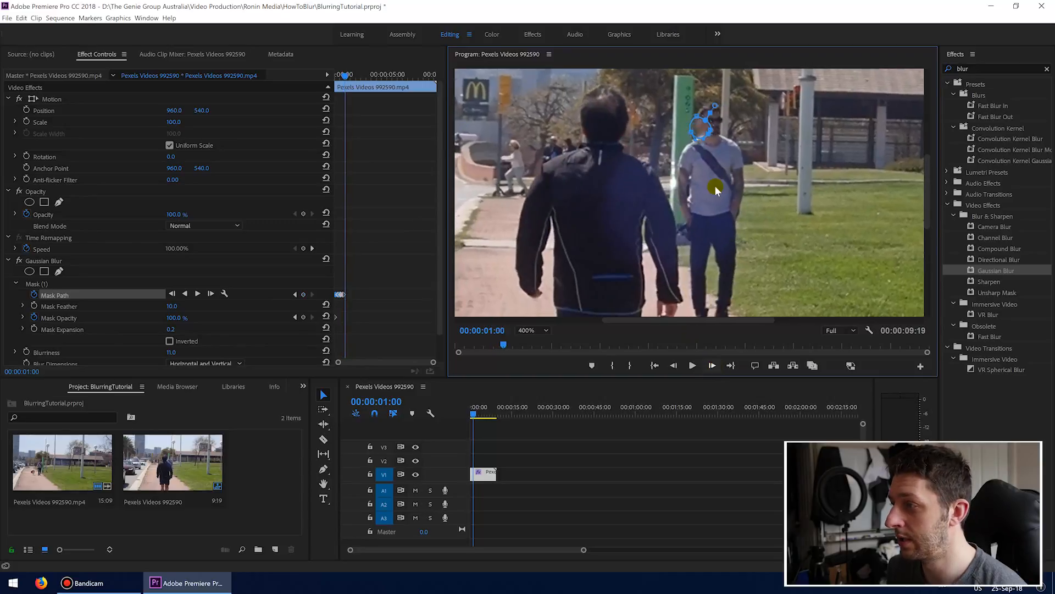
left_click_drag(697, 126, 709, 121)
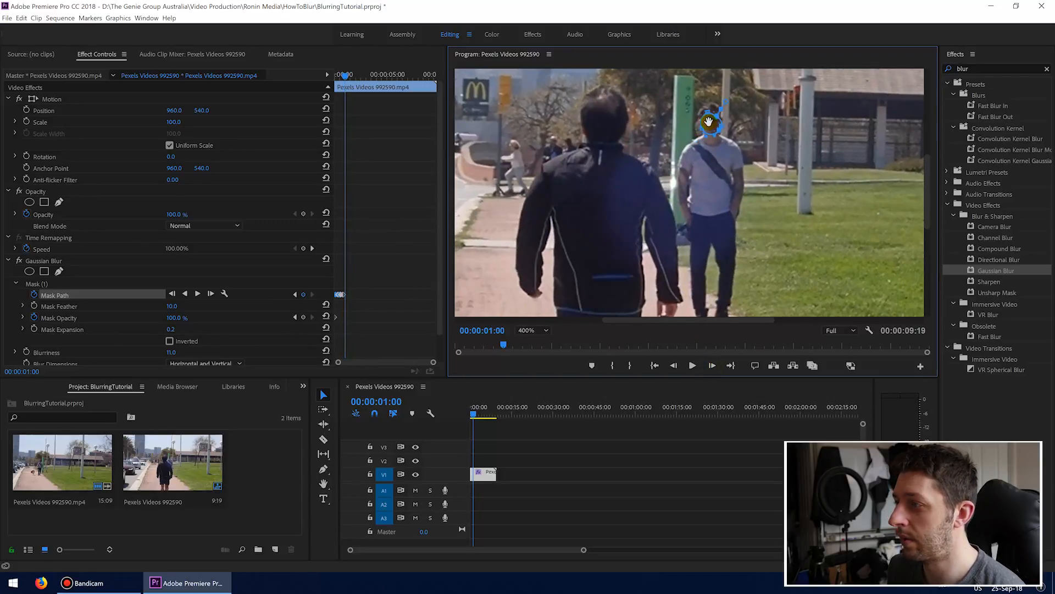
Advance to 00:00:01:04 and reposition the blur mask over the man's face.
left_click(713, 365)
left_click(713, 366)
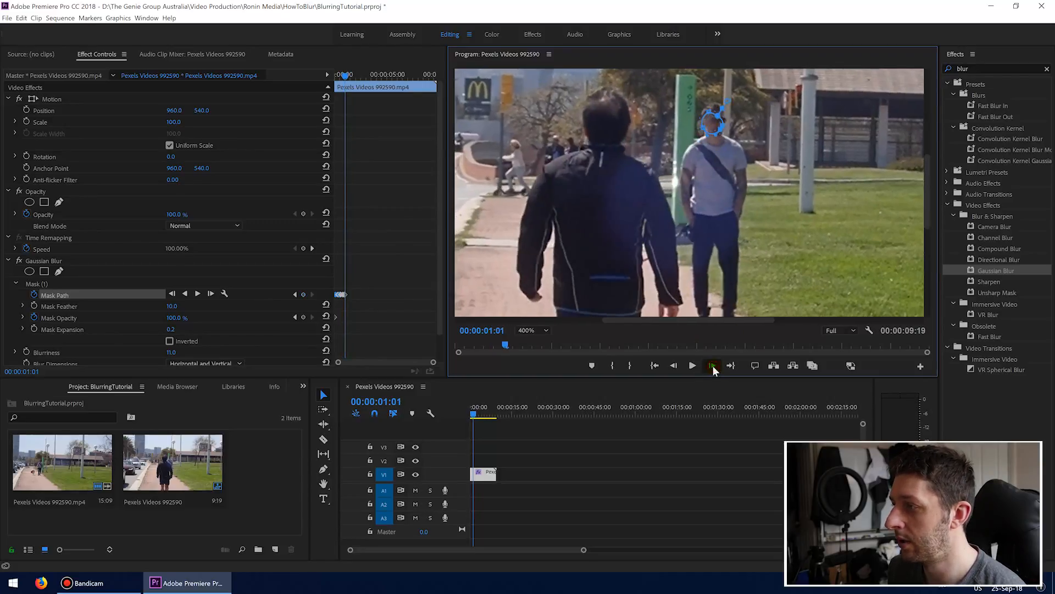
left_click(713, 366)
left_click(713, 366)
left_click_drag(719, 125, 732, 124)
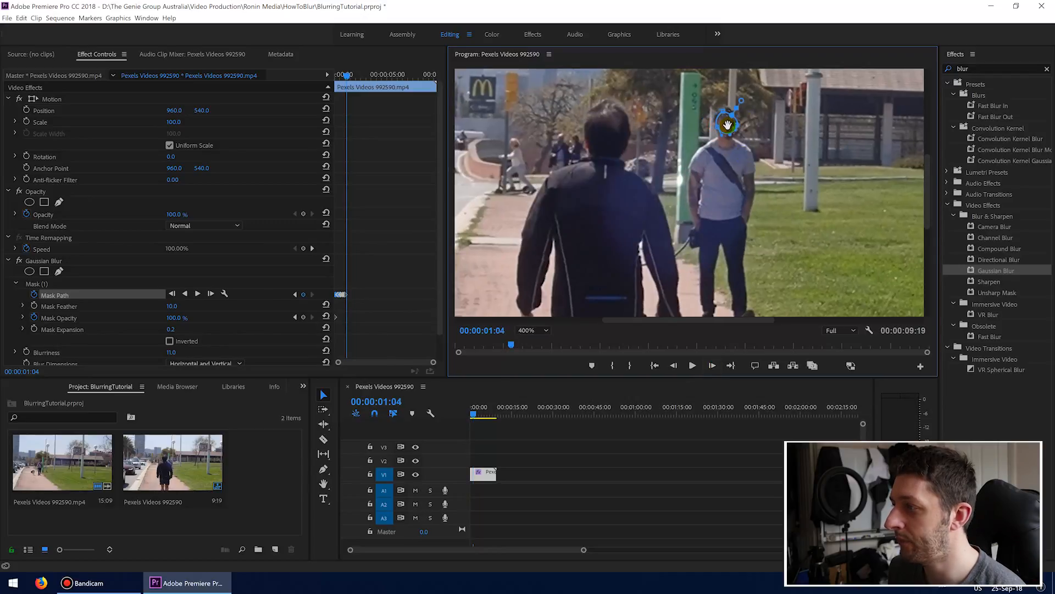
Advance five more frames and move the mask back onto the man's face.
left_click(712, 366)
left_click(713, 365)
left_click(713, 366)
left_click(712, 365)
left_click(712, 365)
left_click_drag(735, 121, 754, 118)
Move the mask onto the man's face at 00:00:01:16, then rotate it and adjust its outline to fit.
left_click(711, 366)
left_click(712, 366)
left_click(711, 366)
left_click(712, 366)
left_click(712, 366)
left_click(711, 366)
left_click(711, 366)
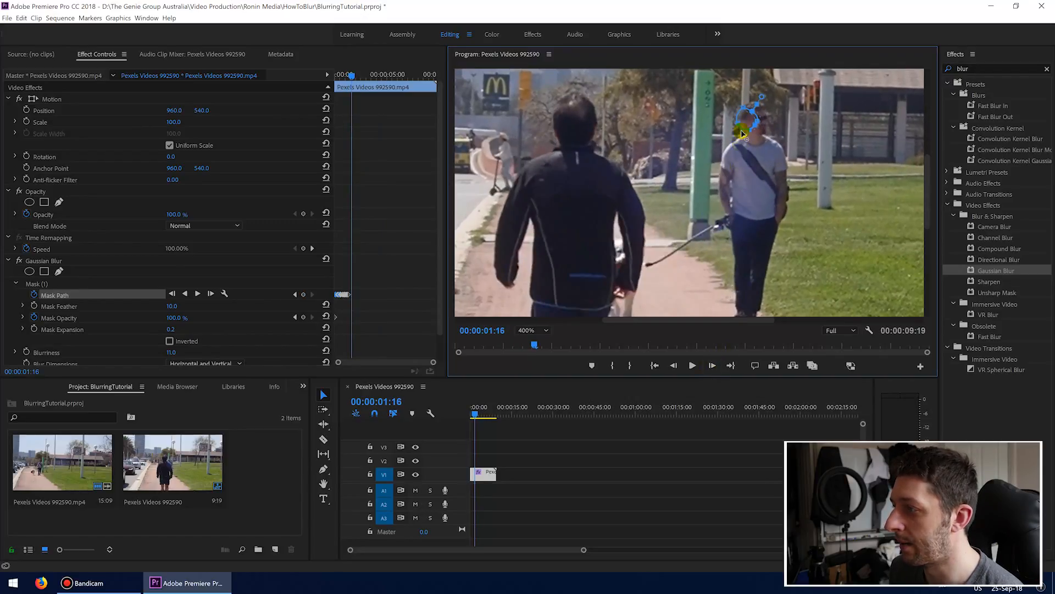
left_click_drag(746, 118, 763, 129)
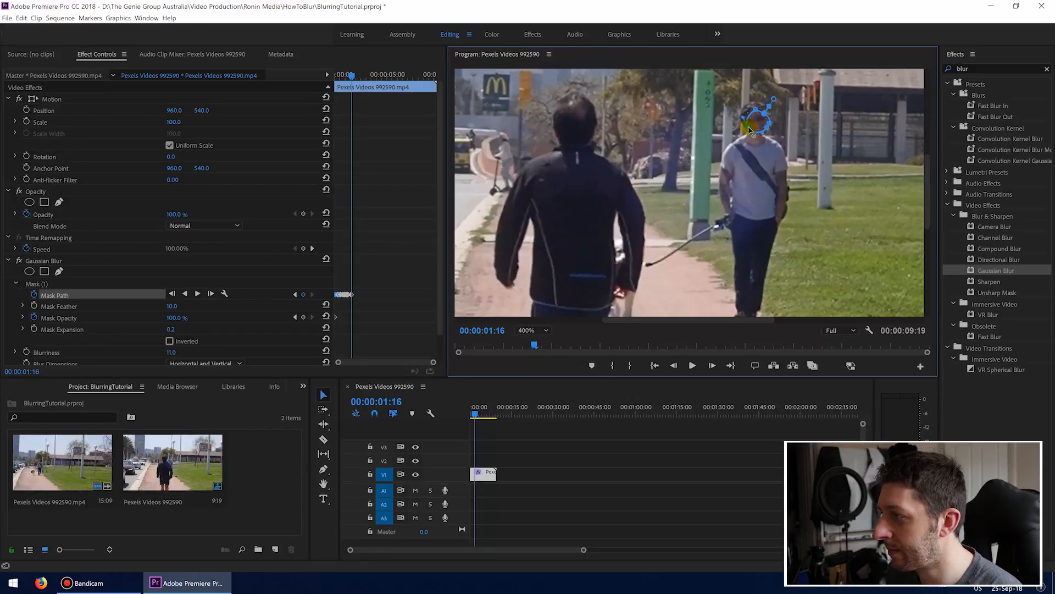
left_click_drag(766, 131, 768, 129)
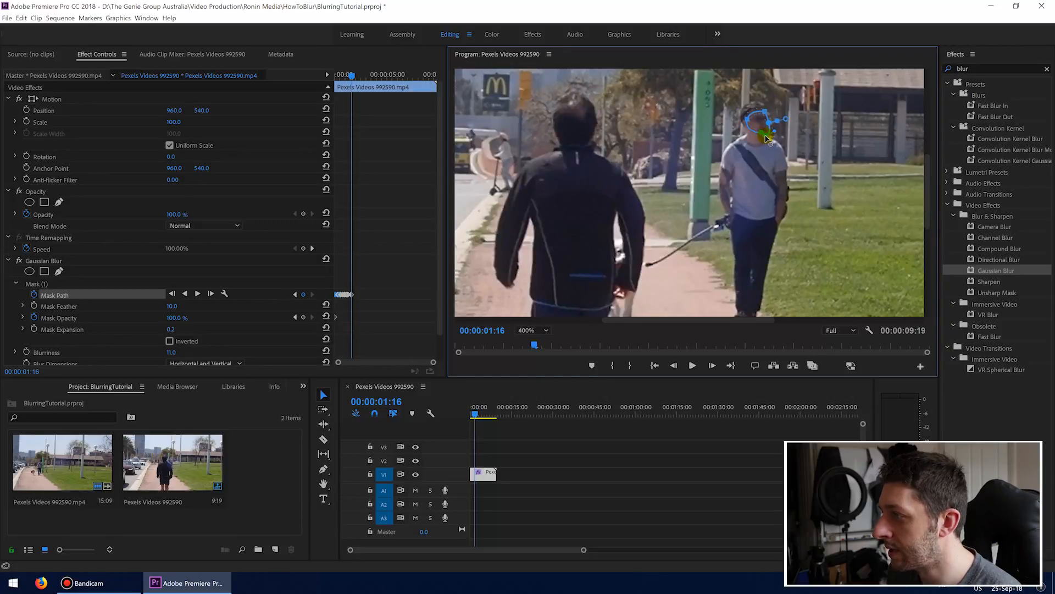
left_click_drag(747, 120, 745, 125)
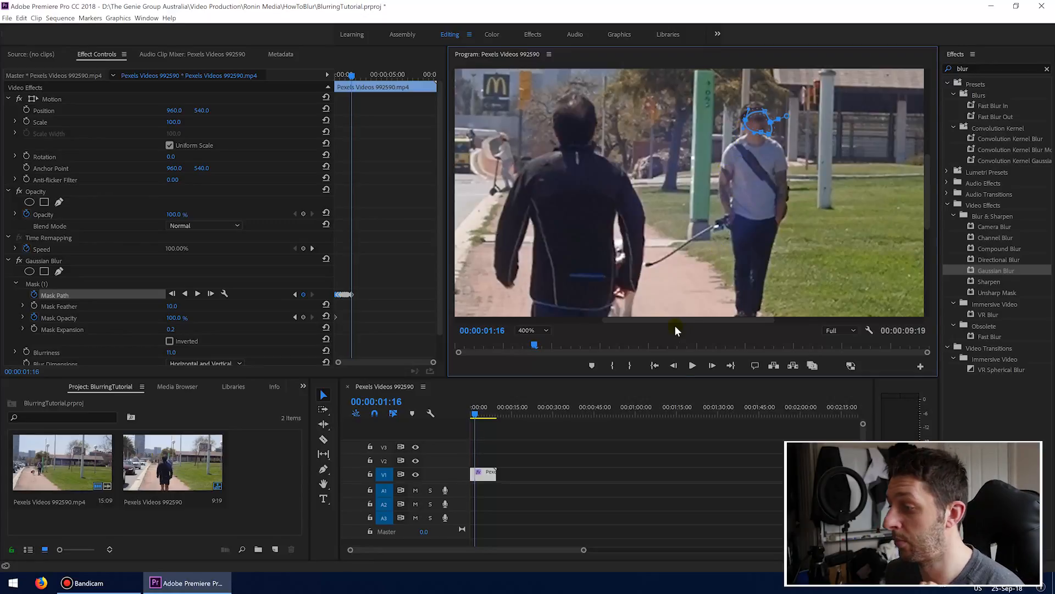
Advance to 00:00:02:00 and nudge the mask over the man's face.
left_click(712, 367)
left_click(712, 367)
left_click(712, 367)
left_click(711, 367)
left_click(712, 367)
left_click(712, 367)
left_click(712, 367)
left_click(712, 367)
left_click_drag(758, 118, 756, 114)
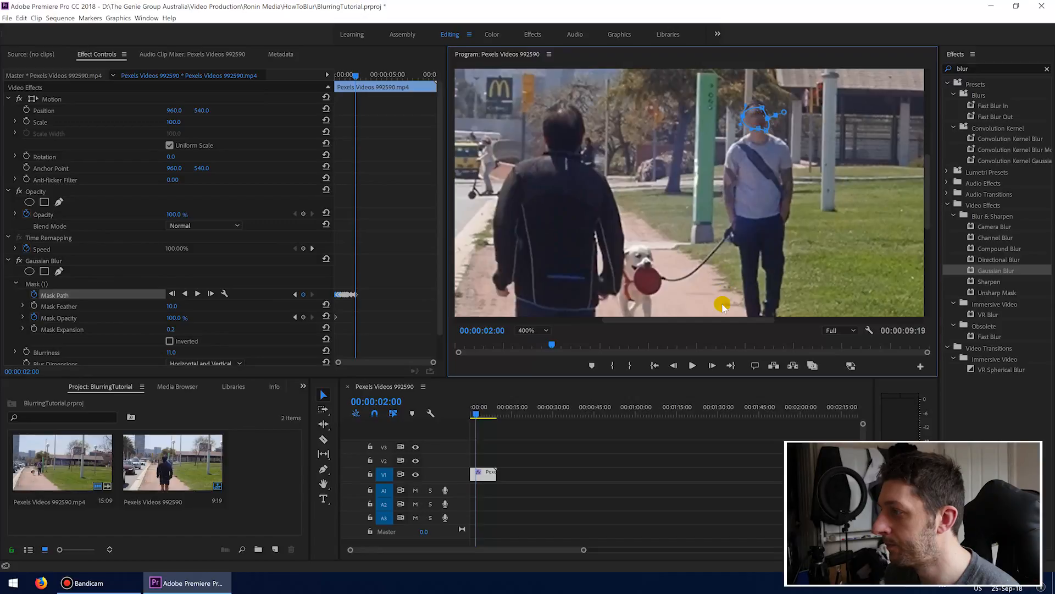
Realign the mask with the man's face at 00:00:02:03.
left_click(712, 368)
left_click(711, 368)
left_click(712, 367)
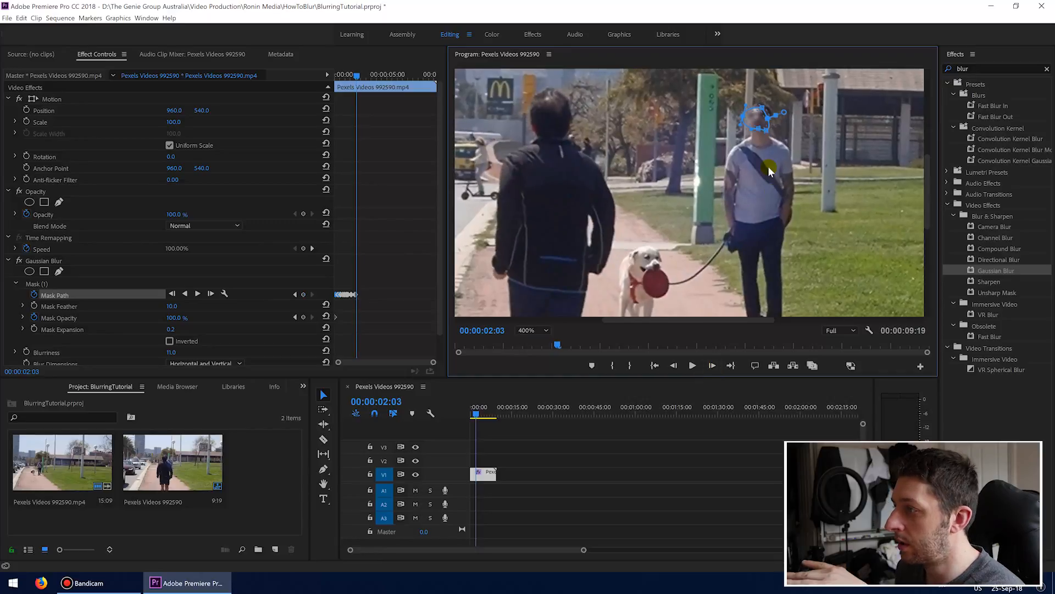
left_click_drag(757, 118, 760, 119)
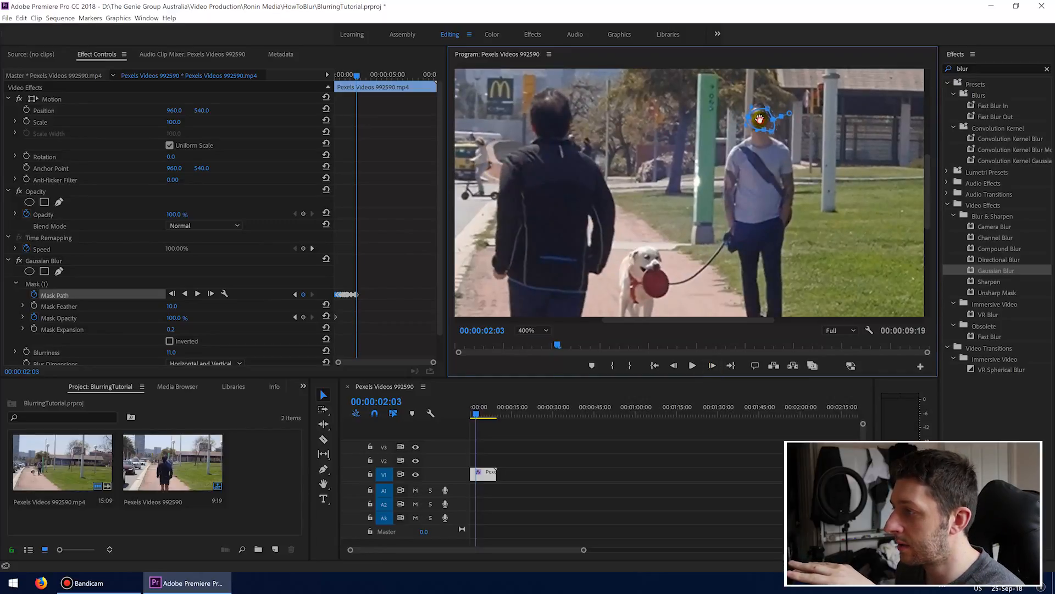
Advance to 00:00:02:12 and move the mask onto the man's face.
left_click(712, 367)
left_click(711, 367)
left_click(712, 367)
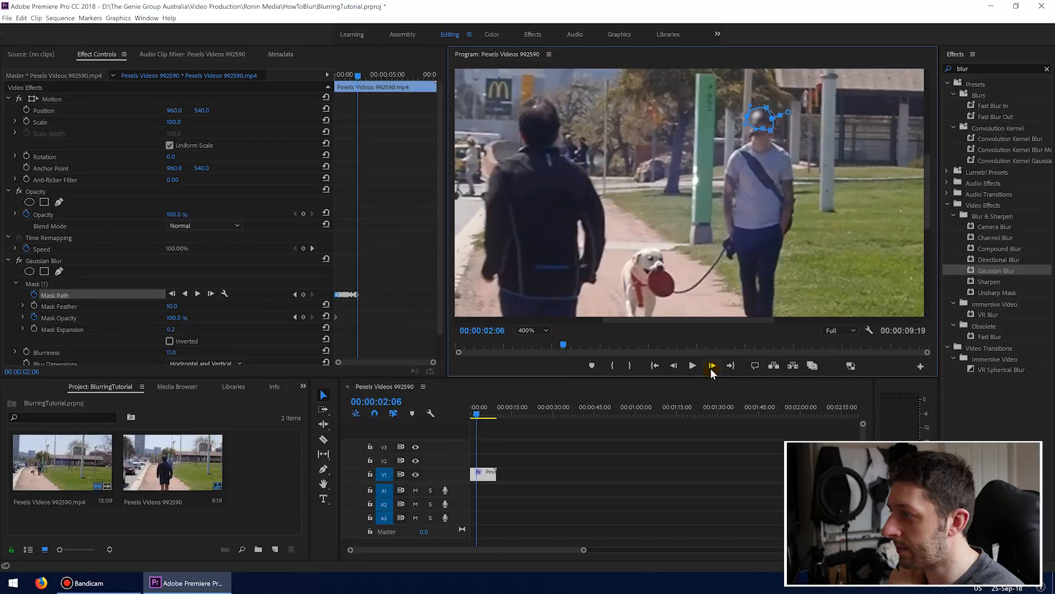
left_click(711, 366)
left_click(711, 366)
left_click(712, 367)
left_click(711, 367)
left_click(711, 366)
left_click(711, 367)
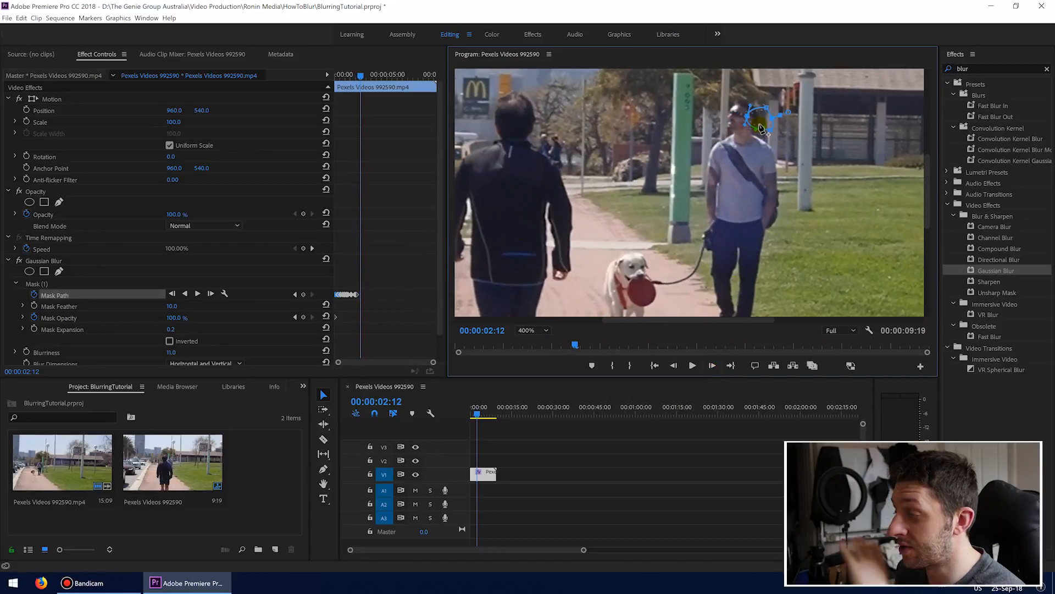
left_click_drag(760, 127, 737, 118)
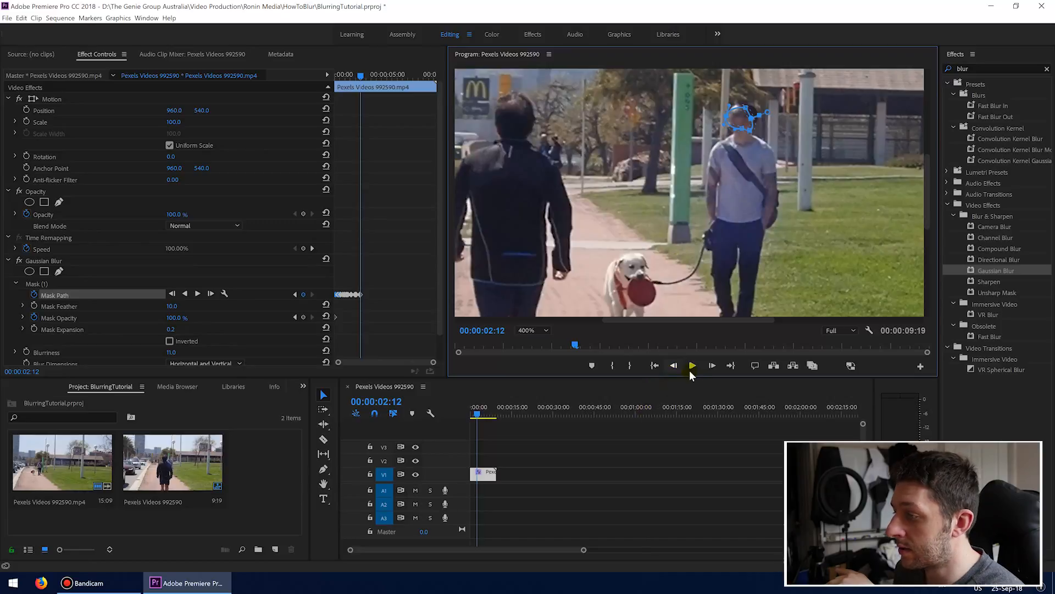
Keyframe the mask over the man's face at 00:00:02:14 and again at 00:00:02:17.
left_click(711, 366)
left_click(712, 366)
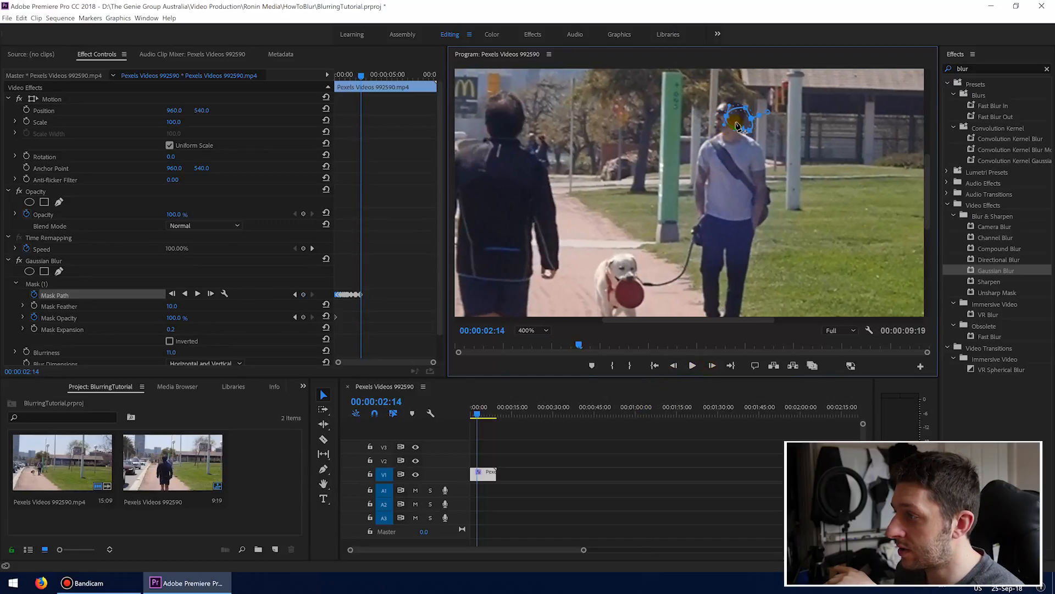
left_click_drag(735, 118, 729, 115)
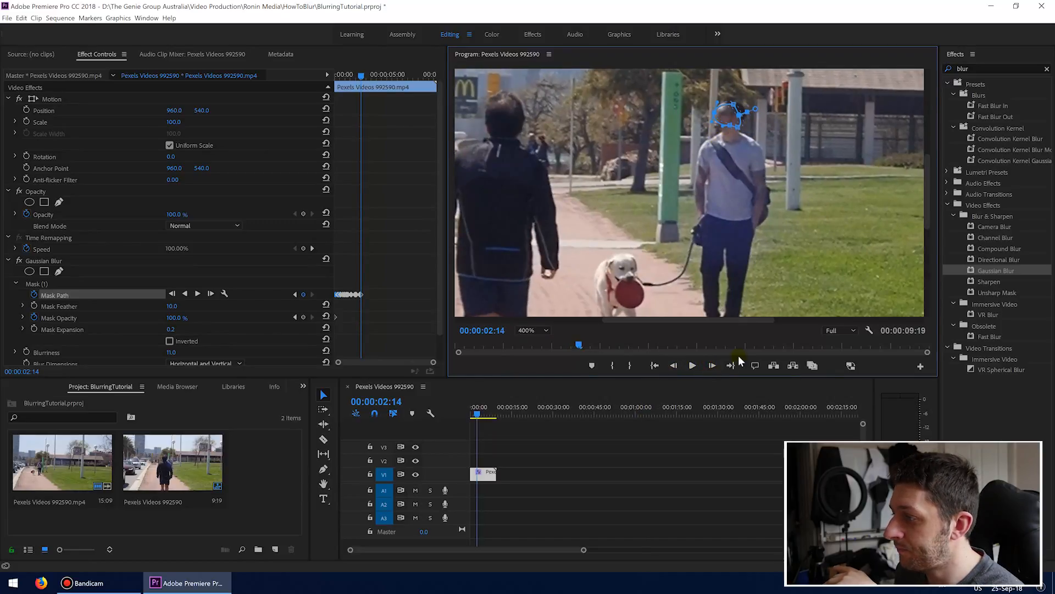
left_click(709, 367)
left_click(710, 367)
left_click(709, 368)
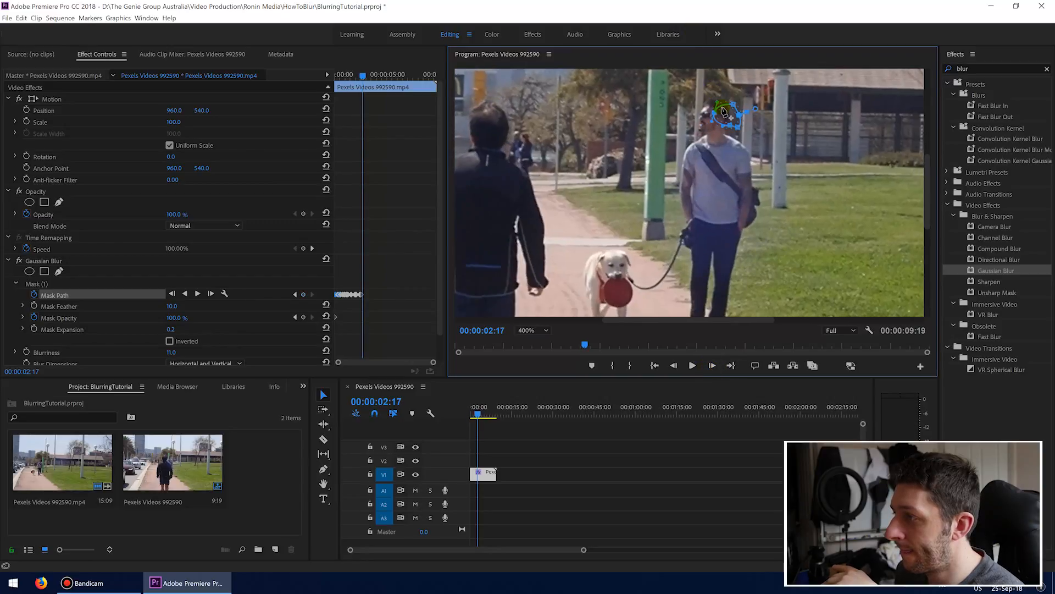
left_click_drag(726, 115, 710, 117)
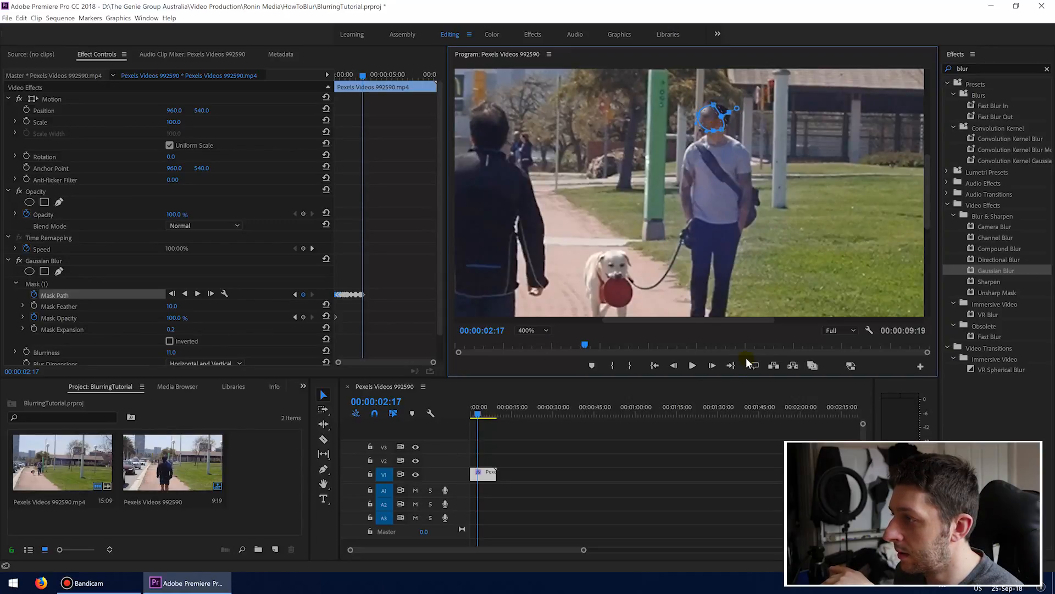
Advance to 00:00:02:21 and shift the mask to cover the man's face.
left_click(712, 367)
left_click(711, 366)
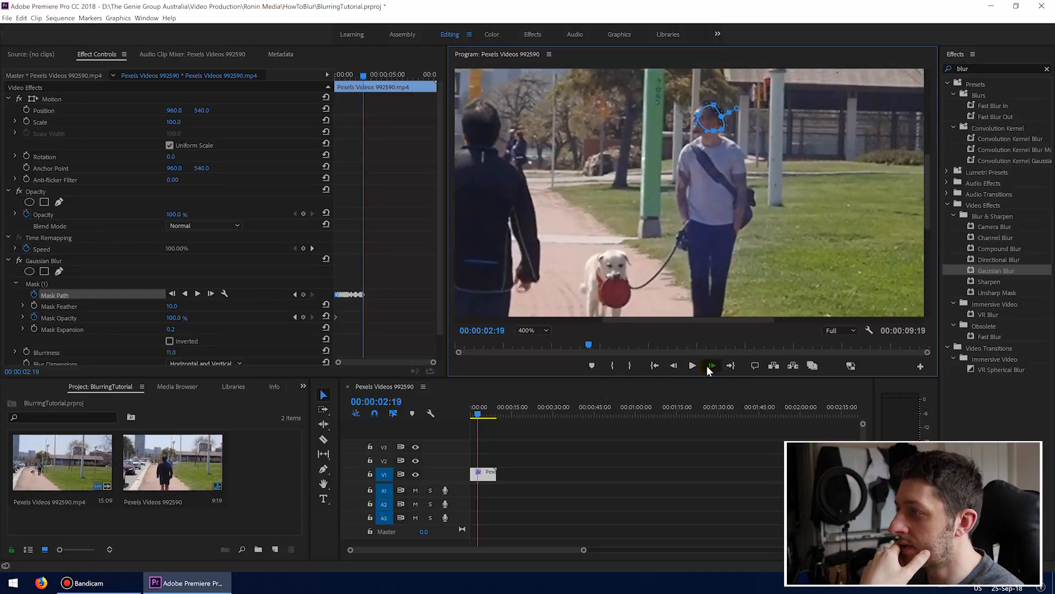
left_click(712, 366)
left_click(711, 367)
left_click_drag(708, 119, 696, 119)
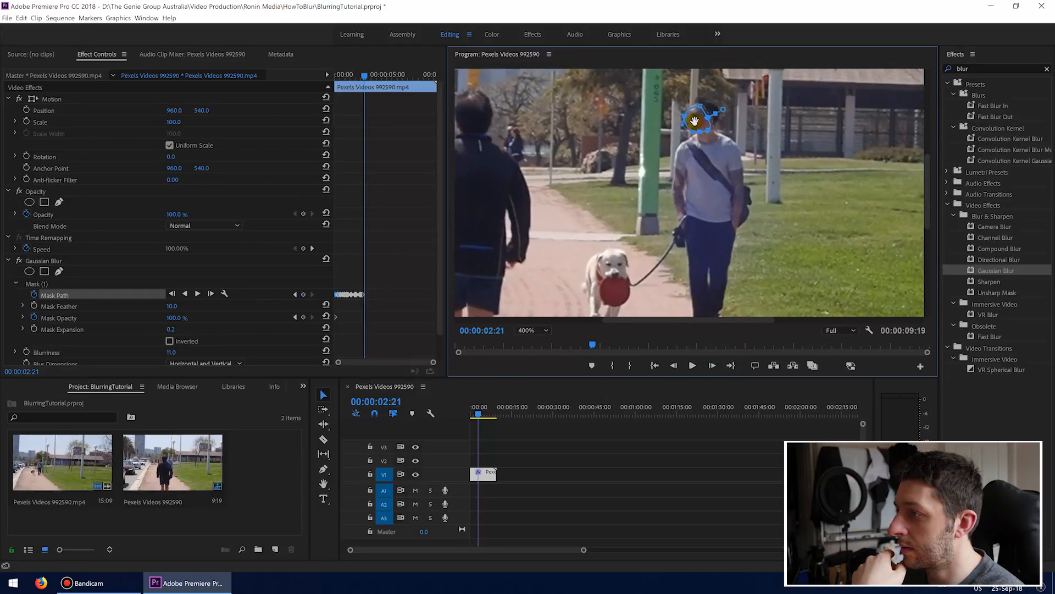
Move the mask up over the man's face at 00:00:03:00.
left_click(712, 366)
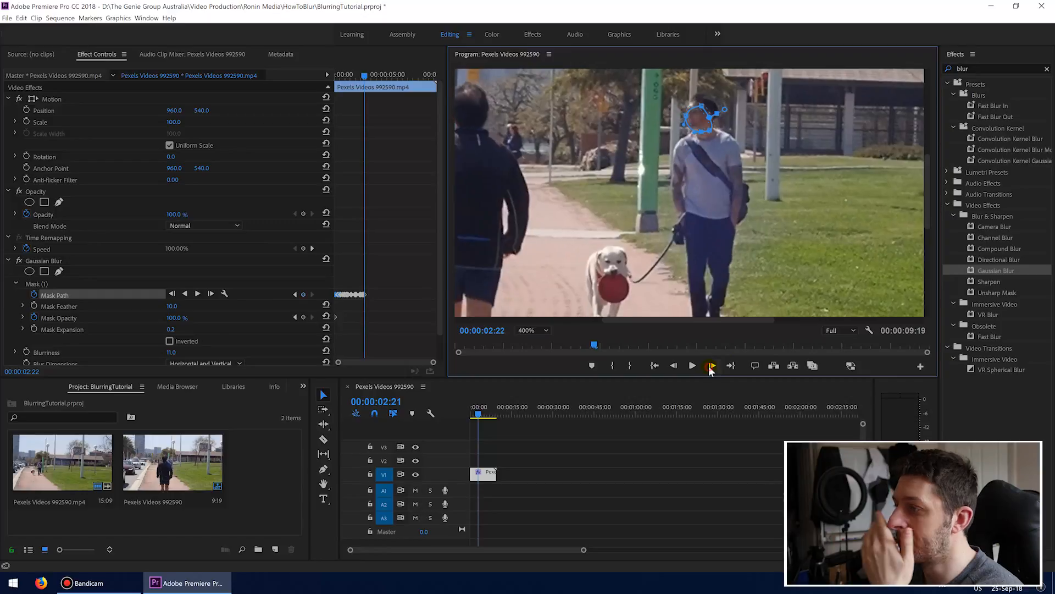
left_click(712, 366)
left_click(712, 366)
left_click(711, 366)
left_click_drag(696, 122, 694, 101)
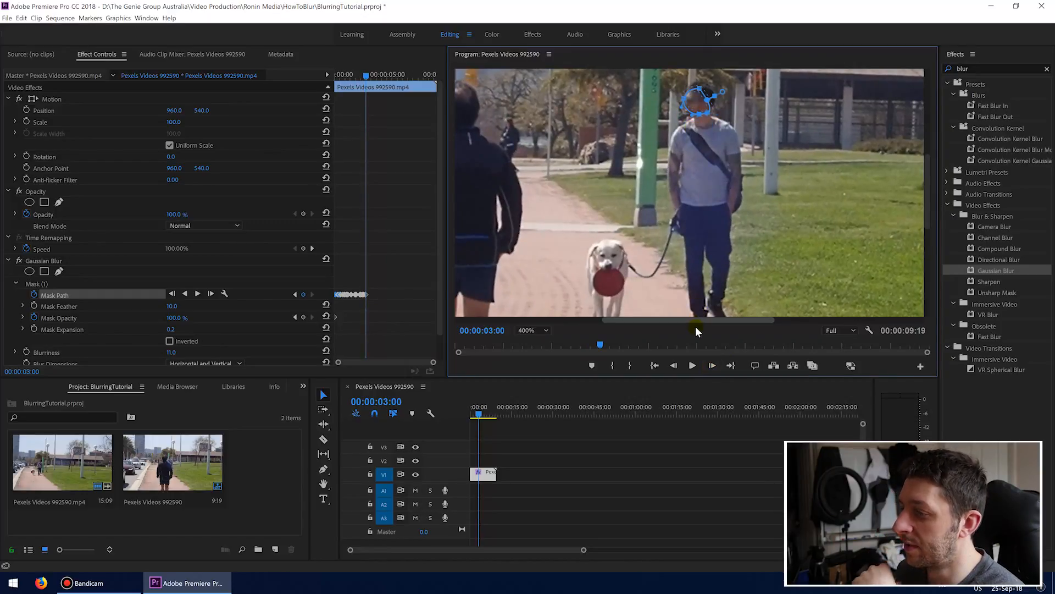
Advance to 00:00:03:12 and reposition the mask over the man's face.
left_click(712, 366)
left_click(711, 366)
left_click(712, 366)
left_click(712, 366)
left_click(712, 366)
left_click(712, 366)
left_click(711, 366)
left_click(712, 366)
left_click(712, 367)
left_click(712, 366)
left_click(711, 366)
left_click(712, 367)
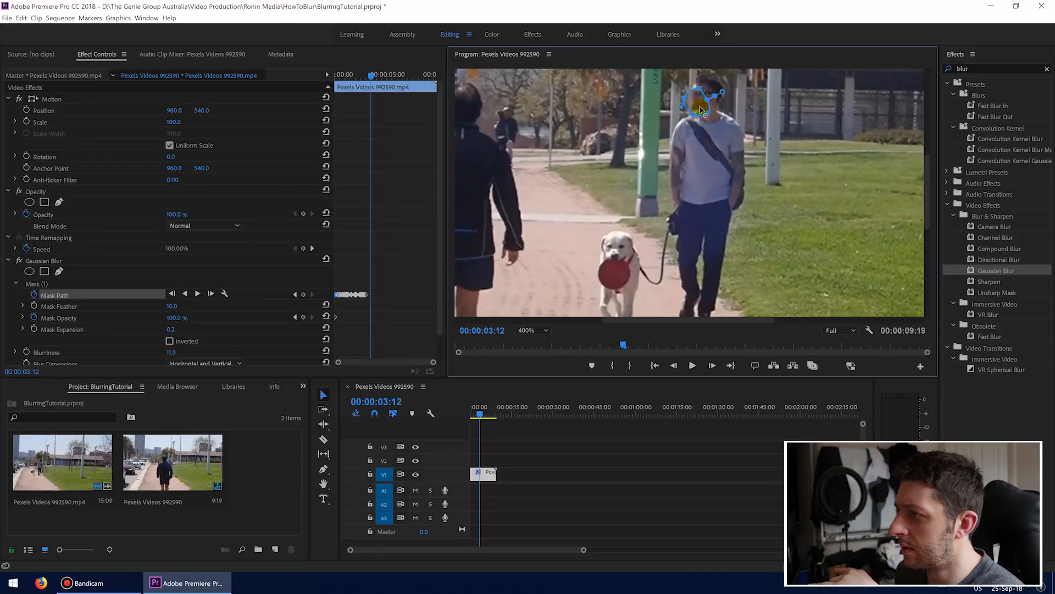
left_click_drag(704, 100, 713, 92)
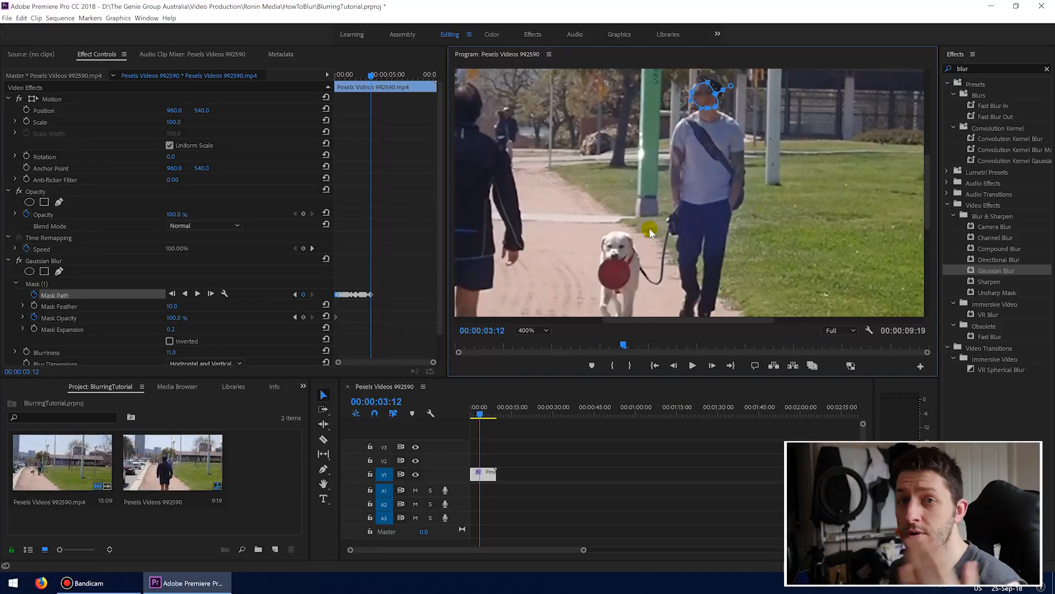
Play the sequence from the first frame to check the mask tracking, stopping at 00:00:04:16.
left_click_drag(486, 418, 471, 418)
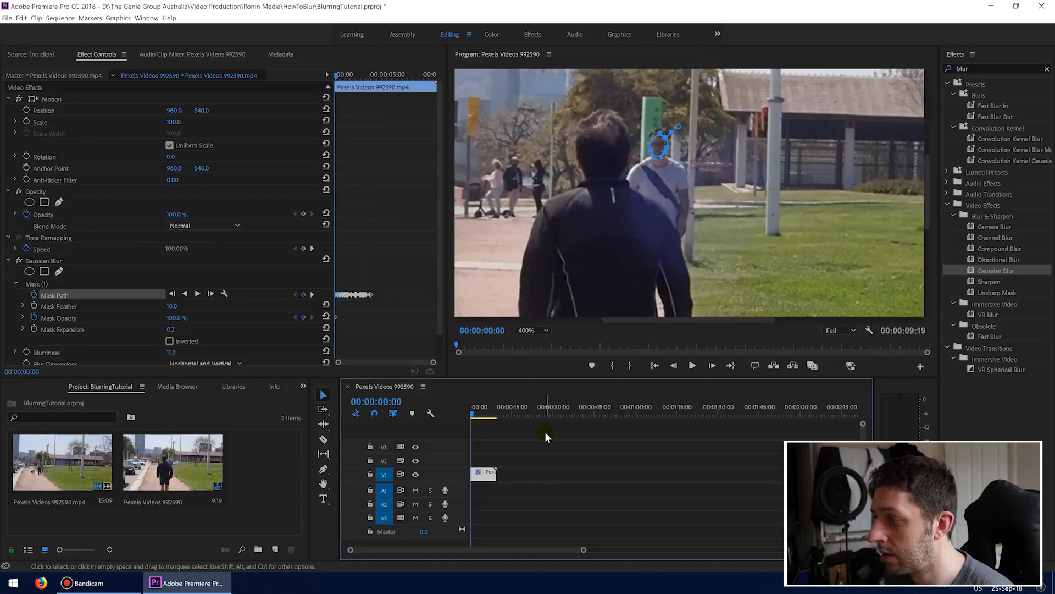
key("space")
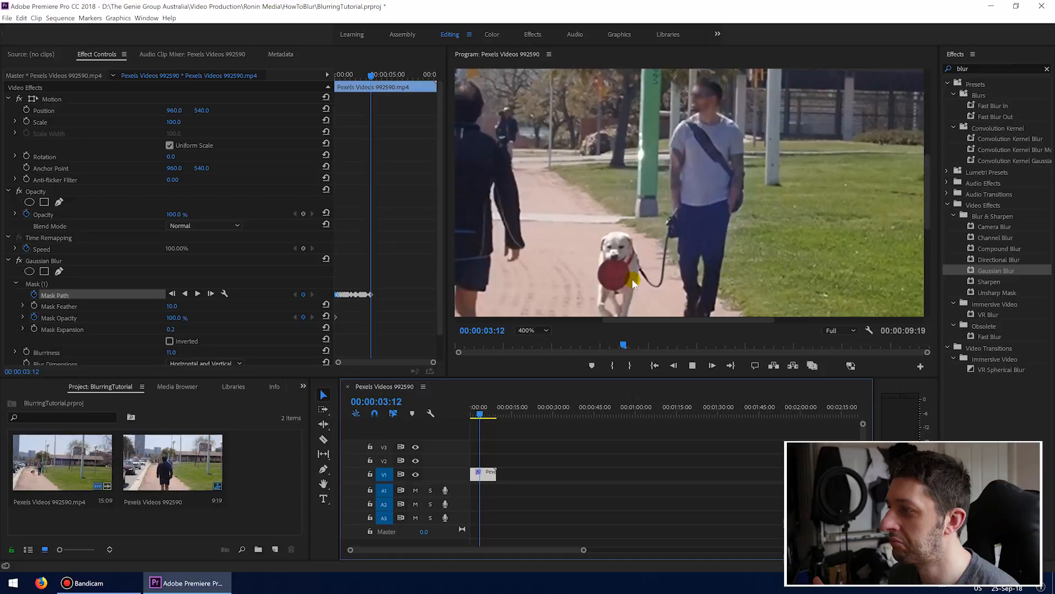
key("space")
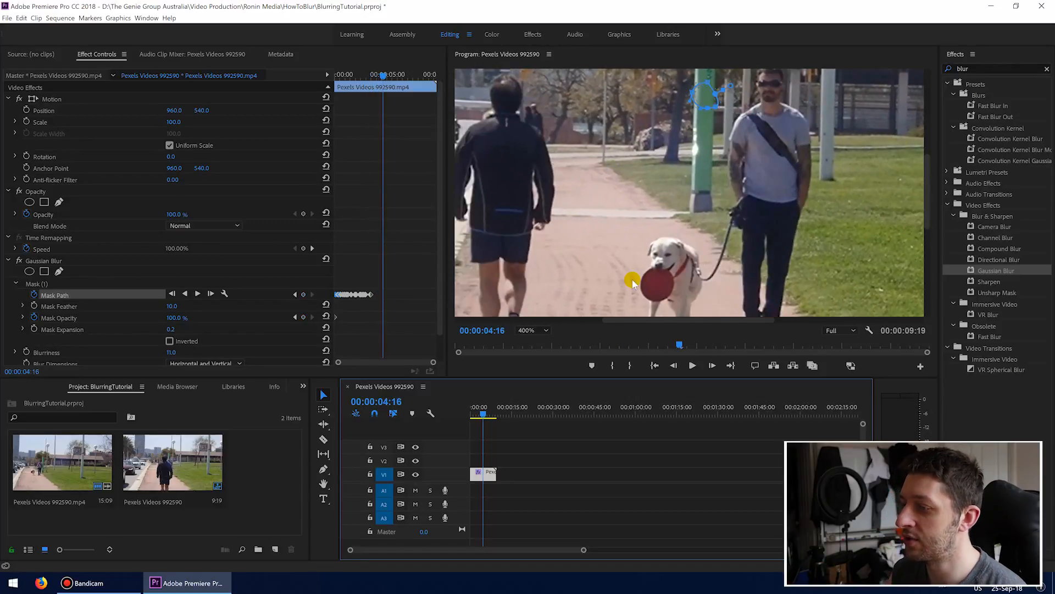
Reposition the mask over the man's face at 00:00:04:16 and at 00:00:03:20, and return to the start of the sequence.
left_click_drag(706, 99, 766, 89)
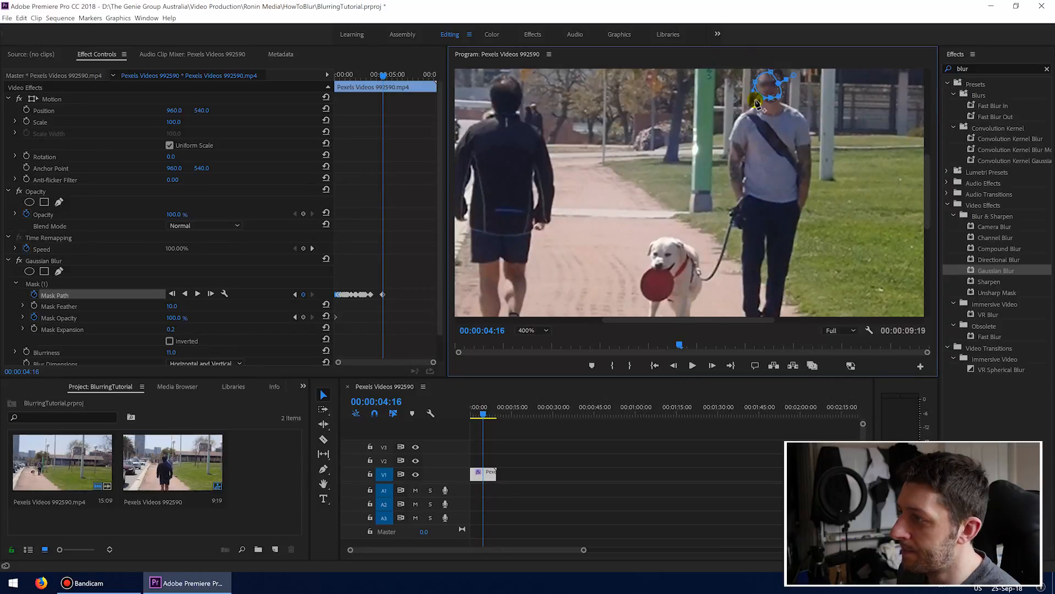
left_click(482, 416)
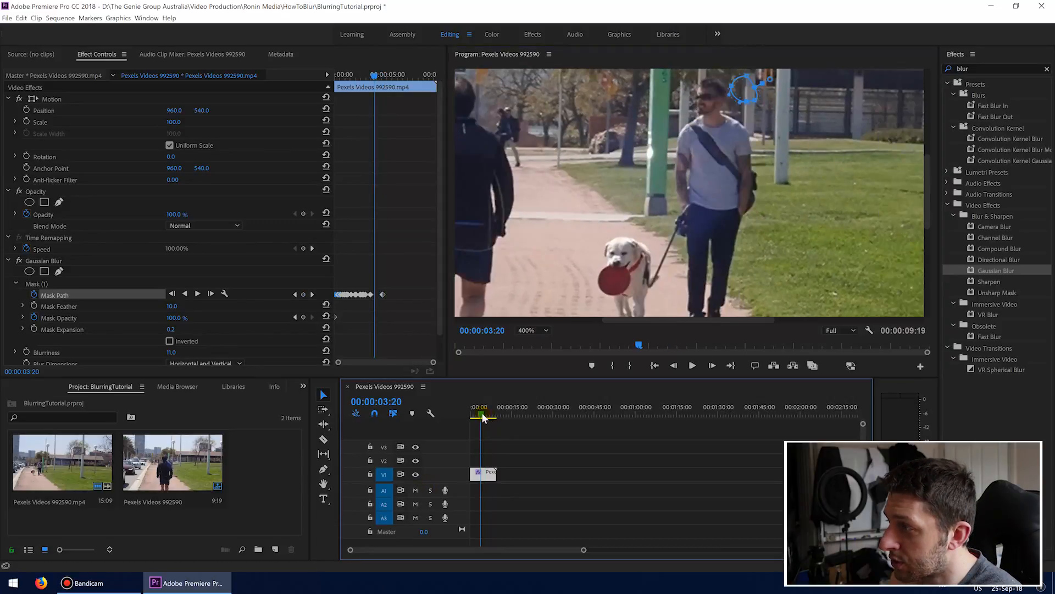
left_click_drag(716, 91, 700, 99)
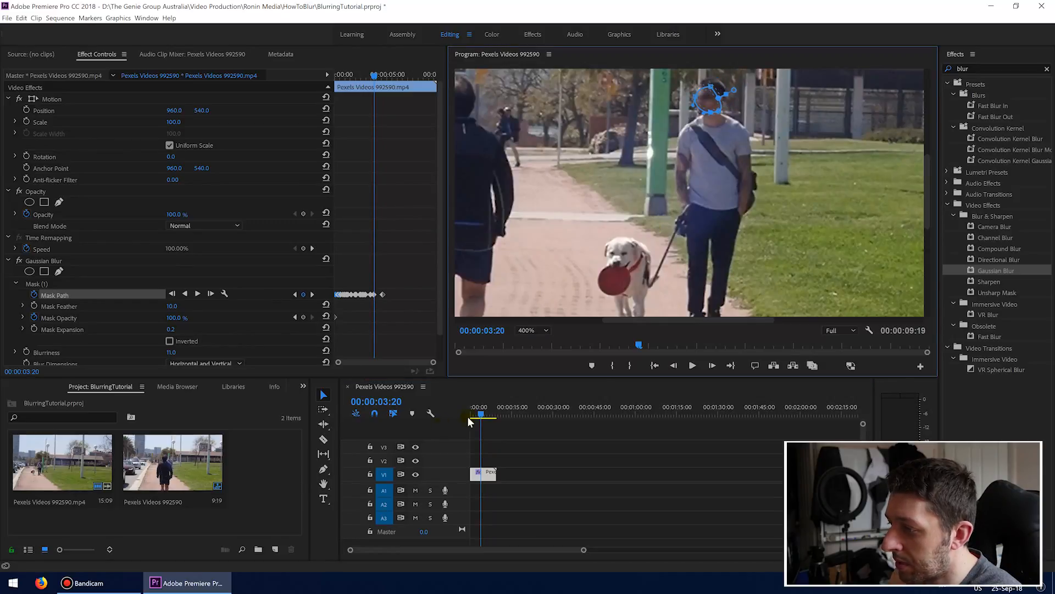
left_click_drag(484, 415, 471, 419)
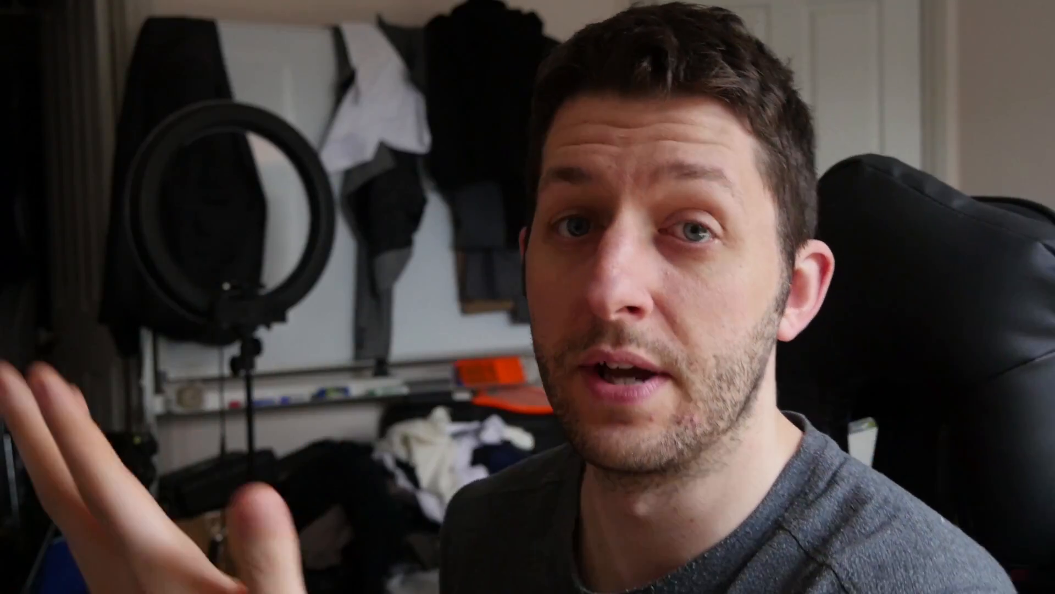